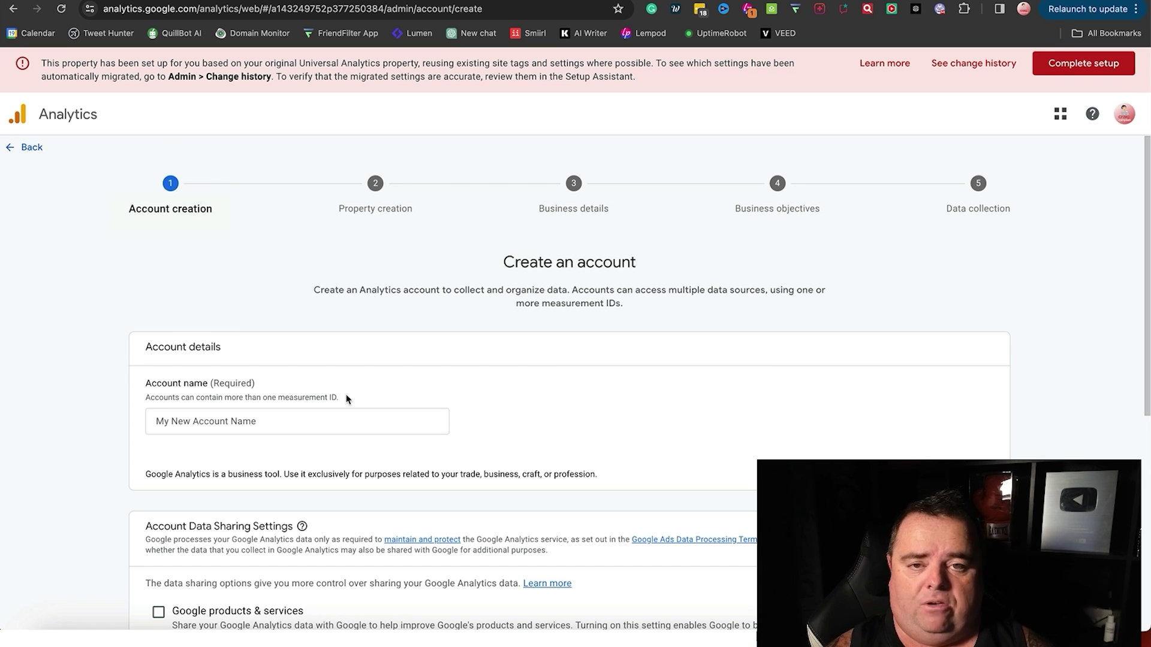
# Name the account 'CC' and allow data sharing with Google products & services
pyautogui.click(326, 424)
pyautogui.write('cc')
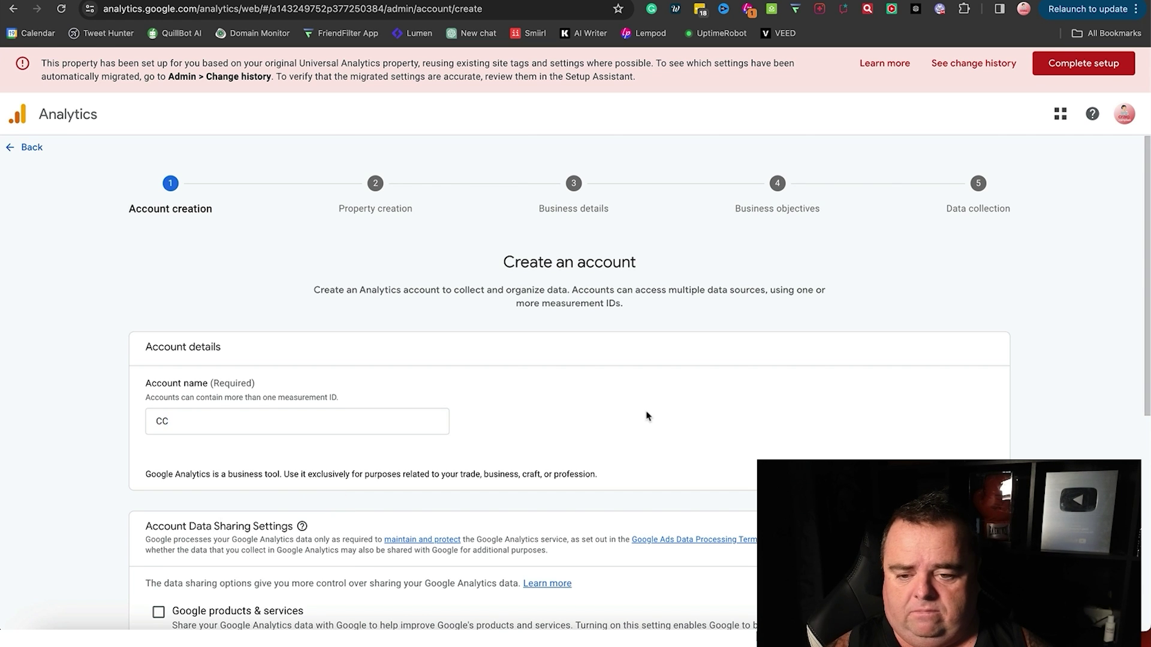
pyautogui.scroll(-5, 646, 414)
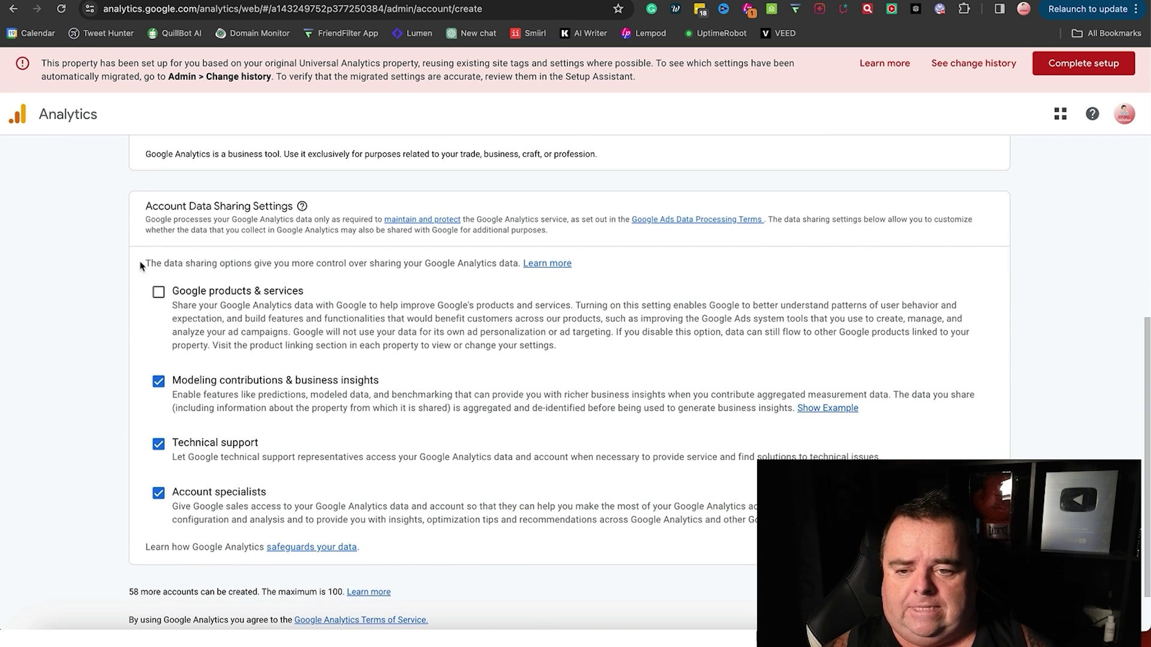
pyautogui.click(158, 292)
pyautogui.scroll(-1, 218, 512)
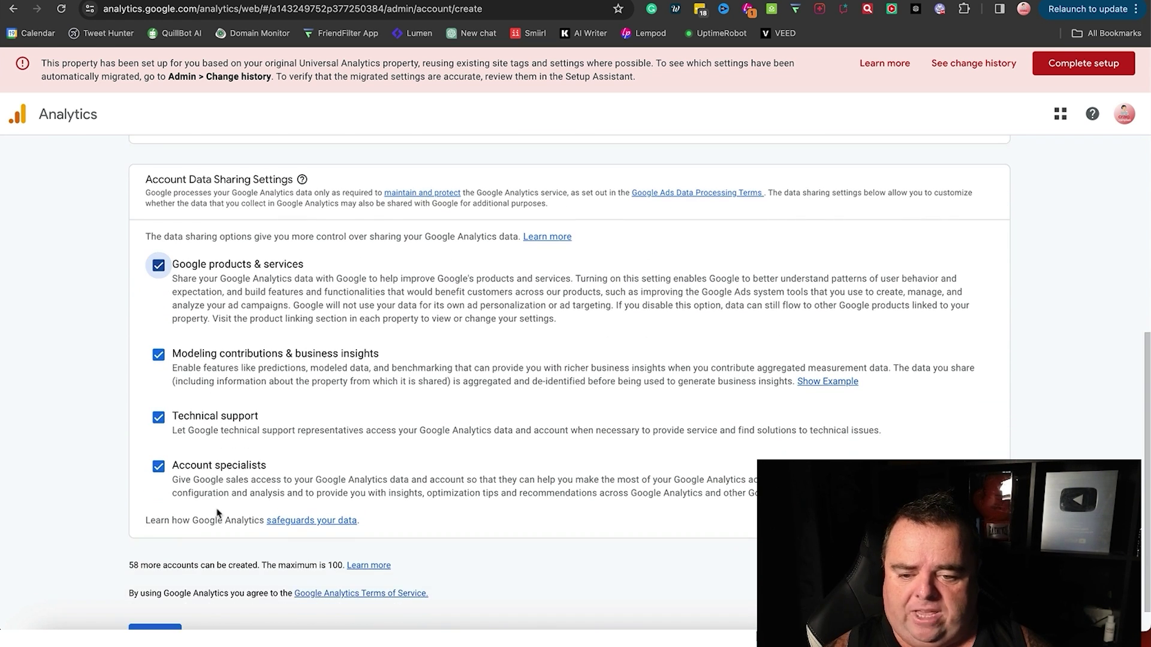
pyautogui.scroll(5, 360, 367)
pyautogui.scroll(-5, 258, 469)
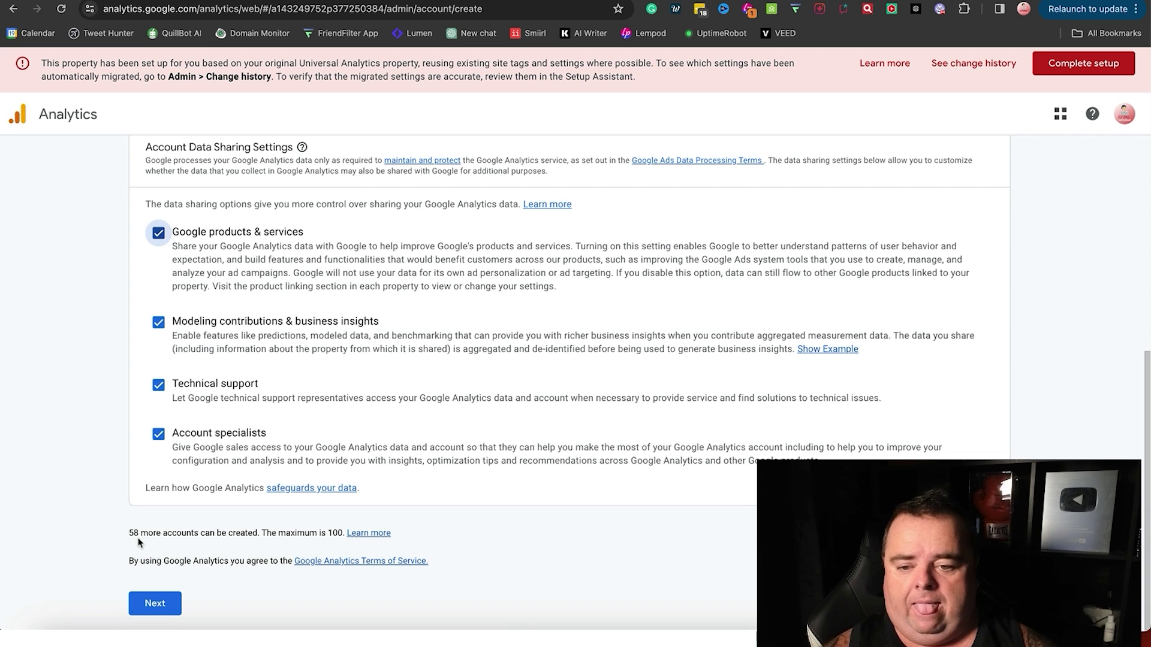
# Name the property 'CC', keep the United States time zone, and set currency to Australian Dollar
pyautogui.click(155, 603)
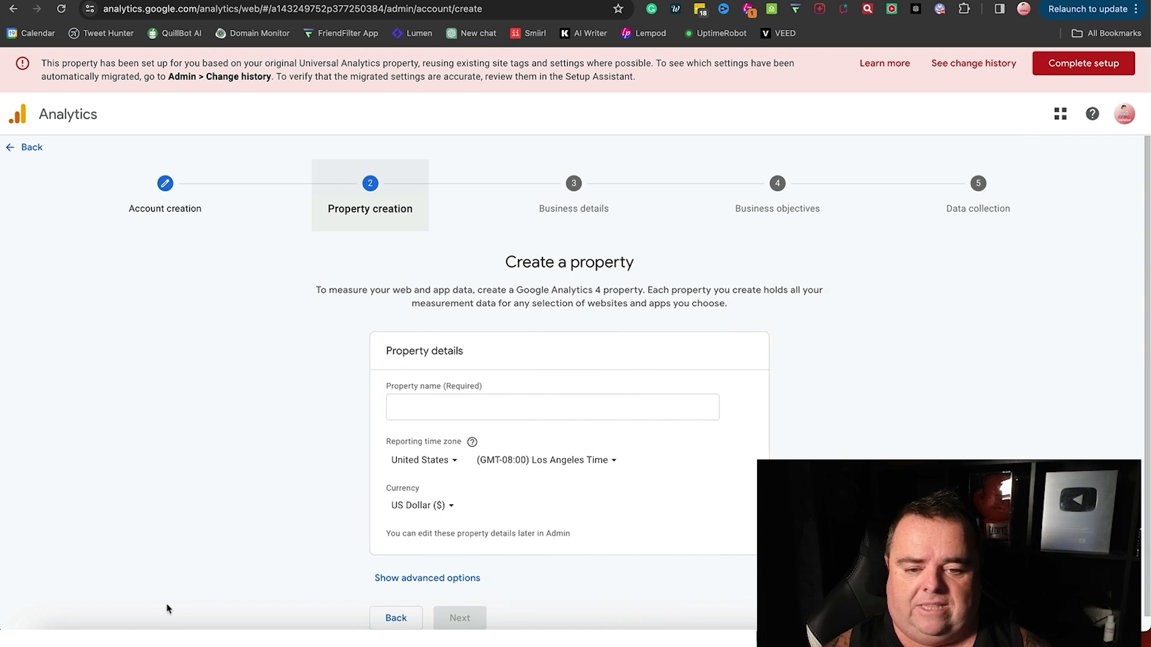
pyautogui.scroll(-1, 812, 436)
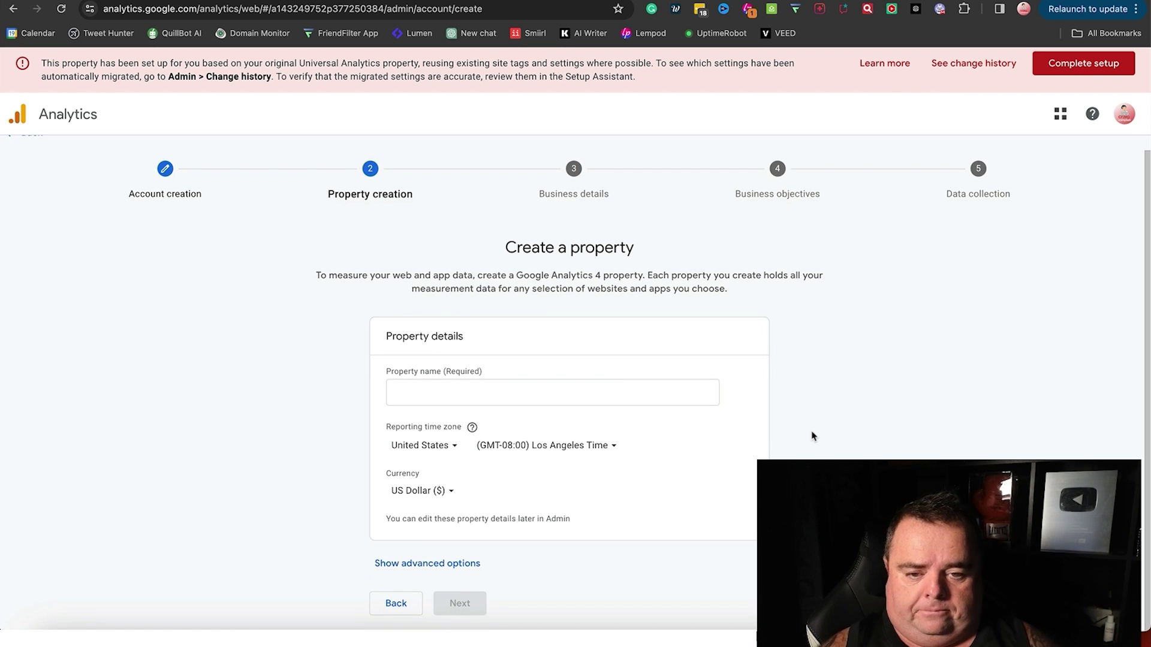
pyautogui.click(460, 390)
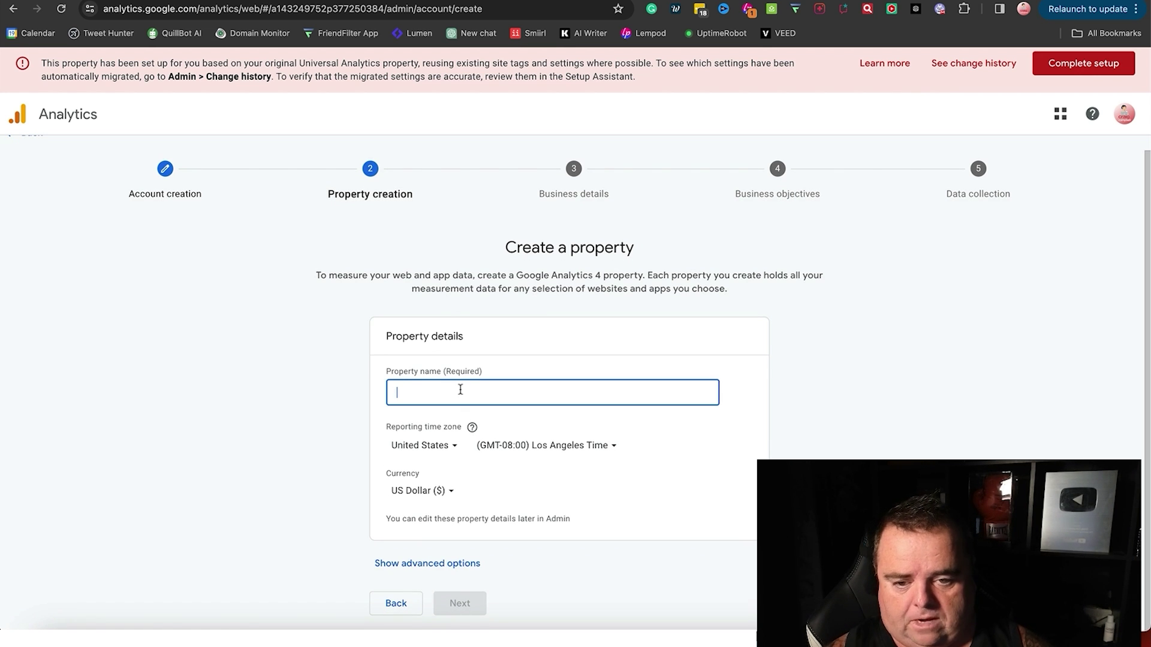
pyautogui.write('CC')
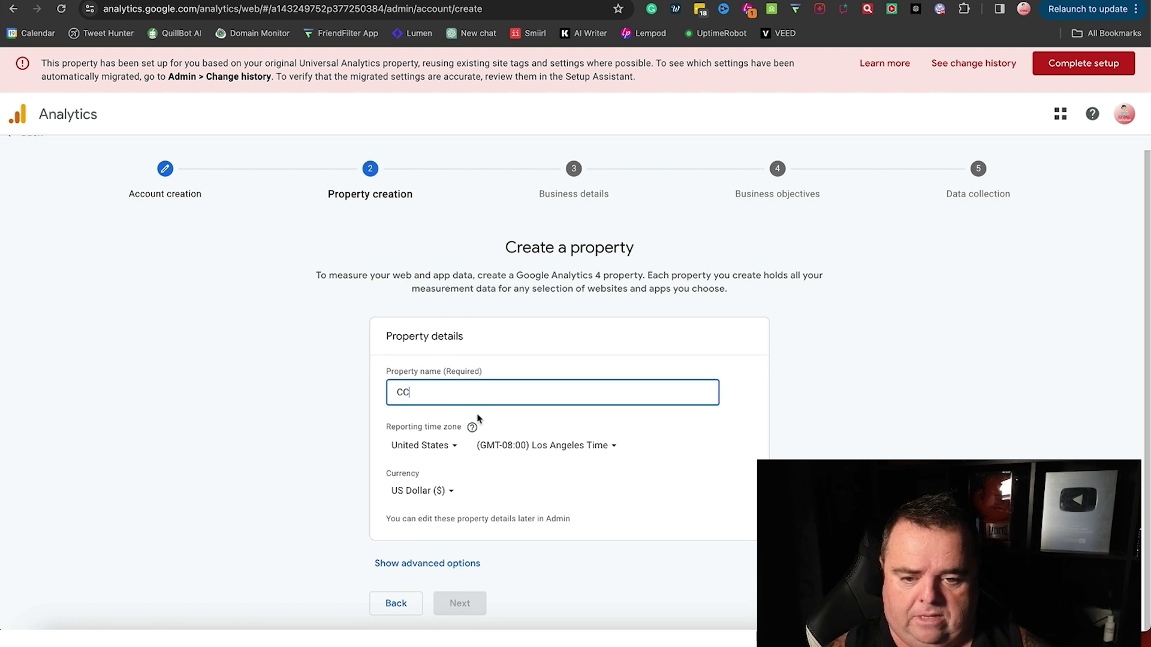
pyautogui.click(452, 446)
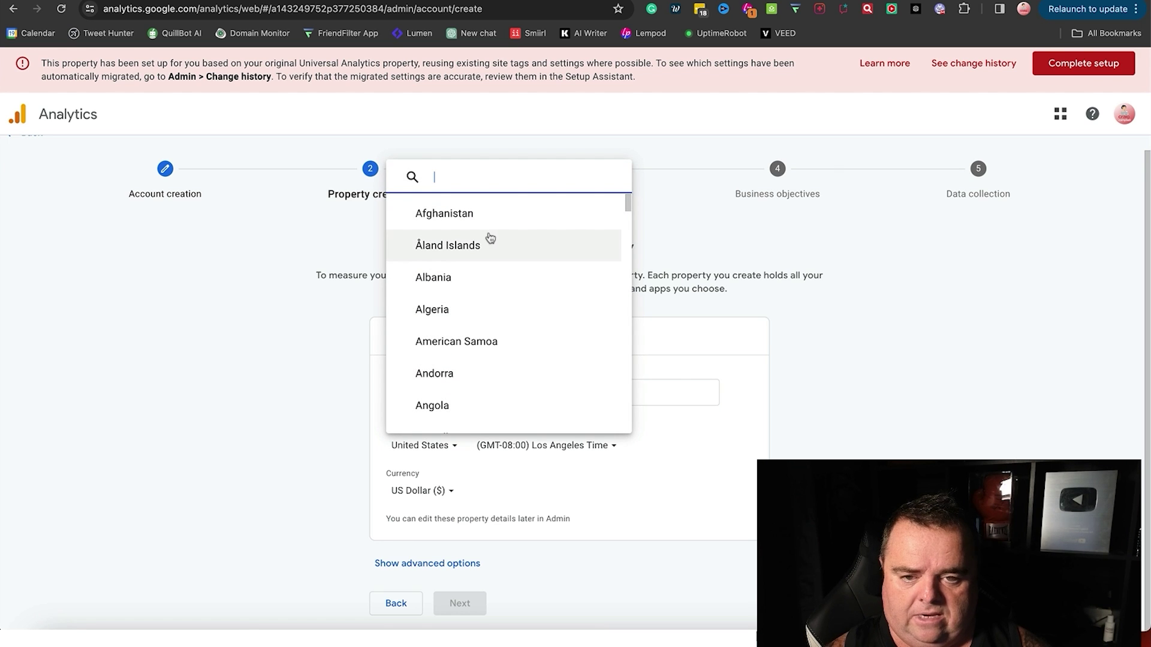
pyautogui.click(729, 288)
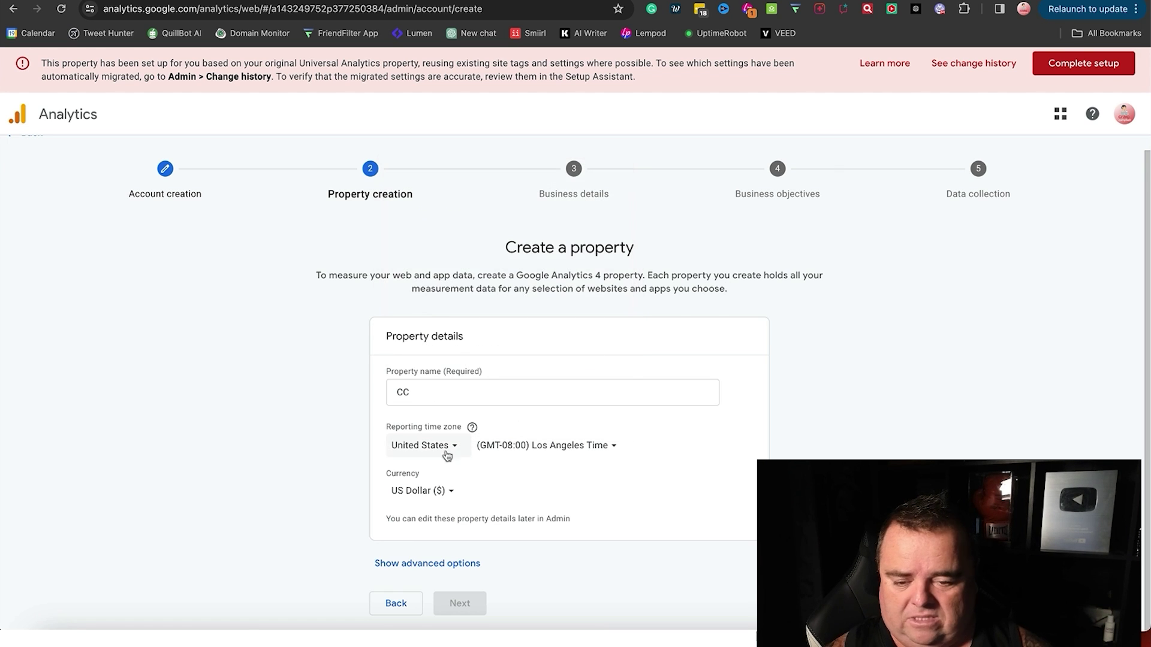
pyautogui.click(420, 498)
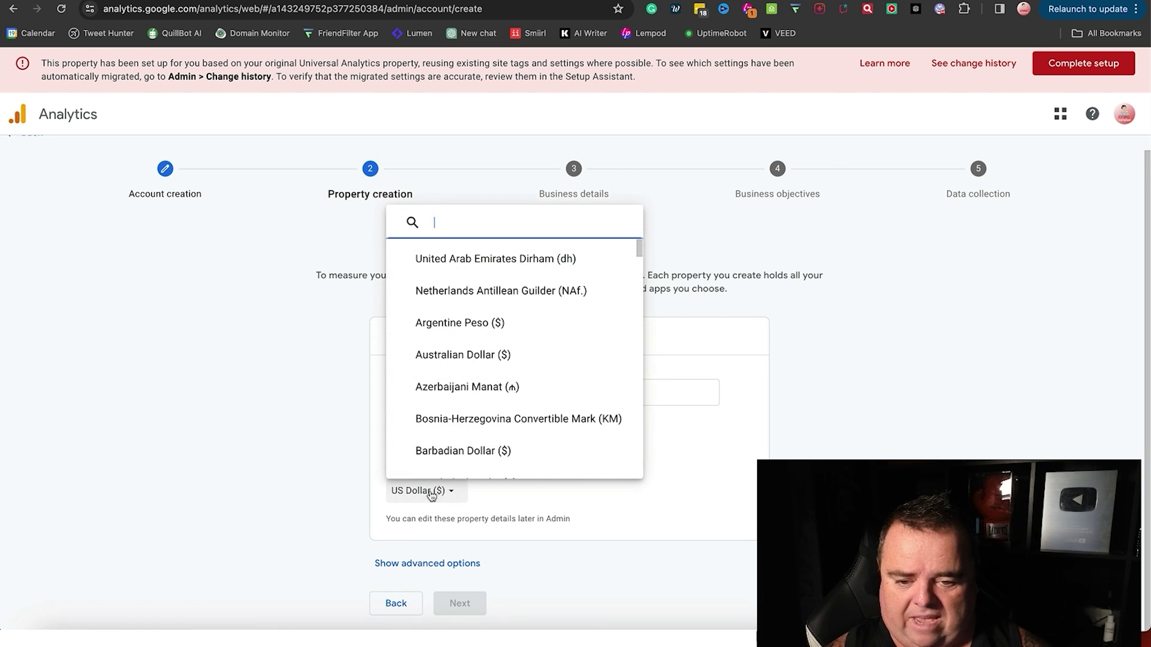
pyautogui.click(504, 355)
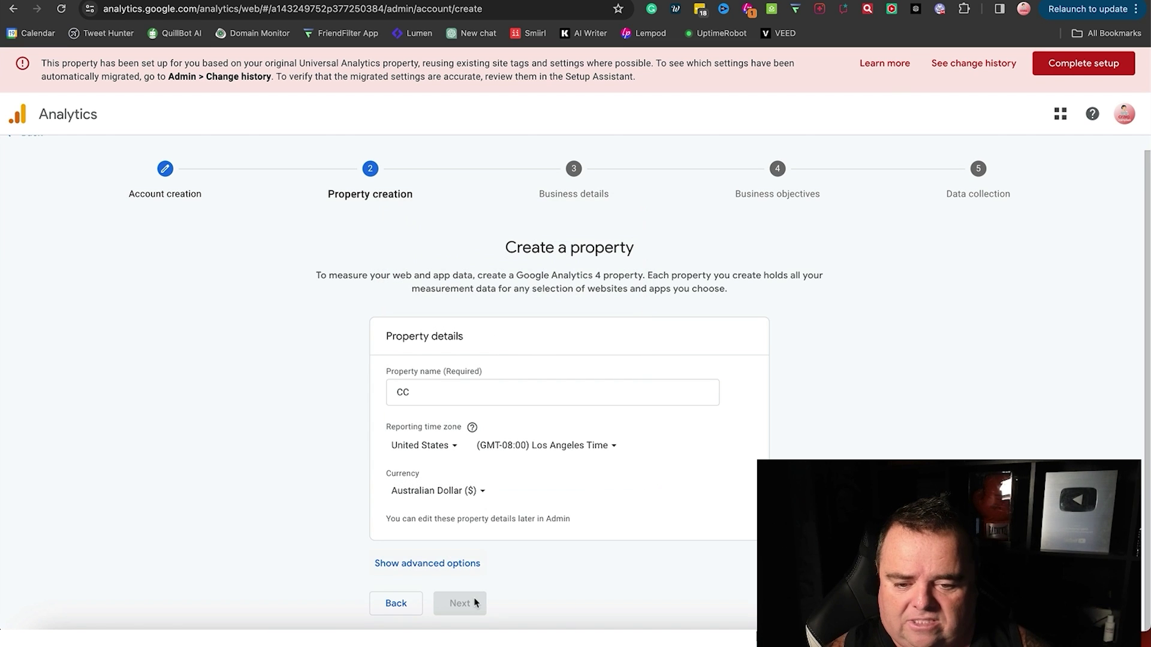
# Revisit the account step, then extend the property name to 'CCjsjsjsjsjsj'
pyautogui.moveTo(680, 270); pyautogui.dragTo(779, 526)
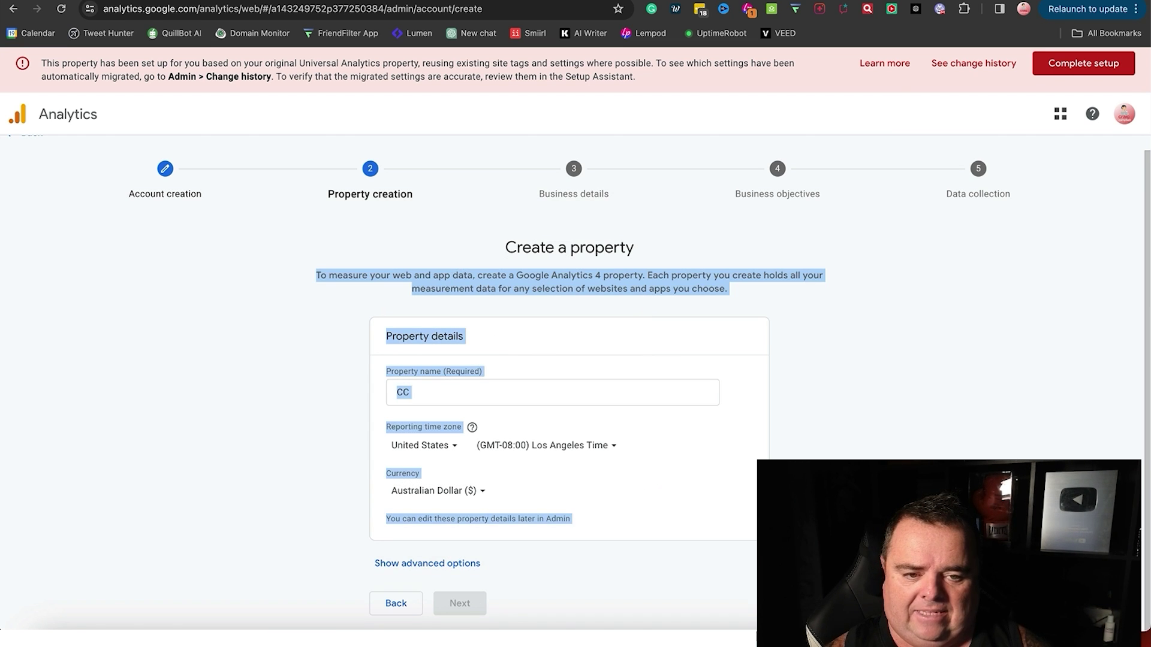
pyautogui.moveTo(935, 527); pyautogui.dragTo(981, 369)
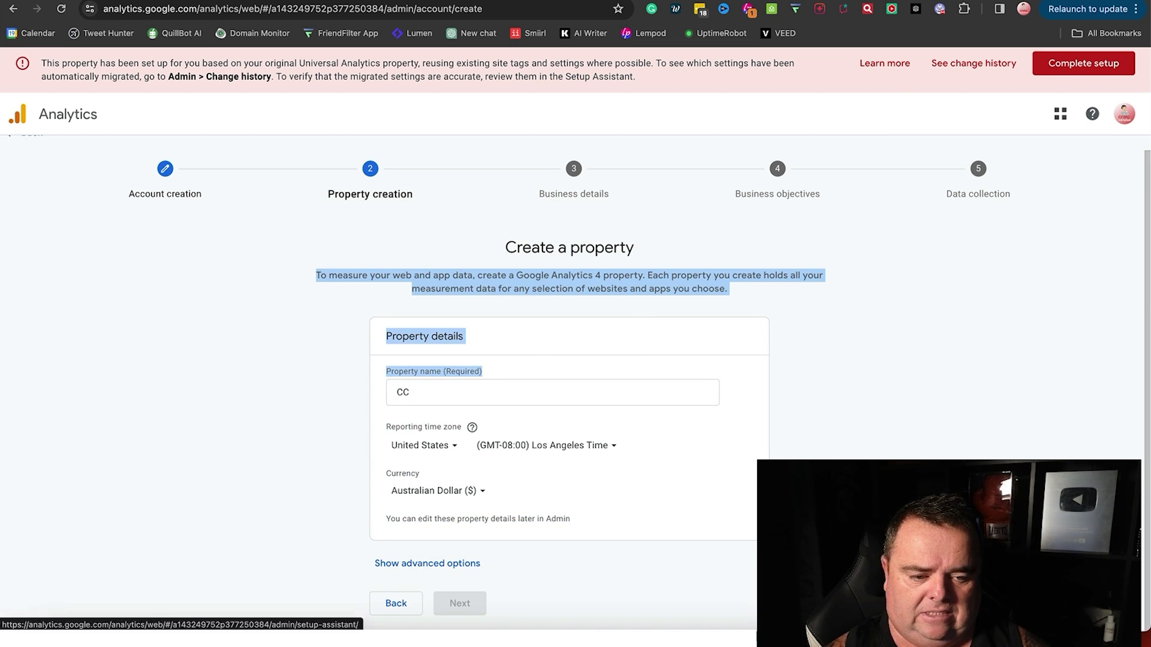
pyautogui.click(473, 613)
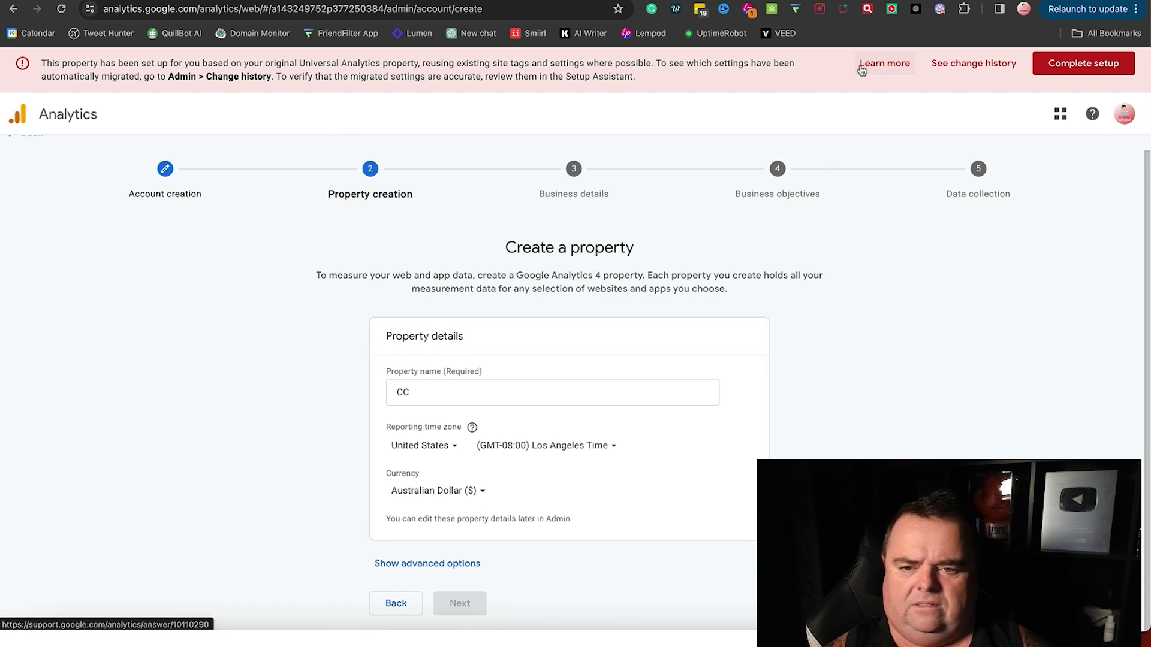
pyautogui.click(396, 605)
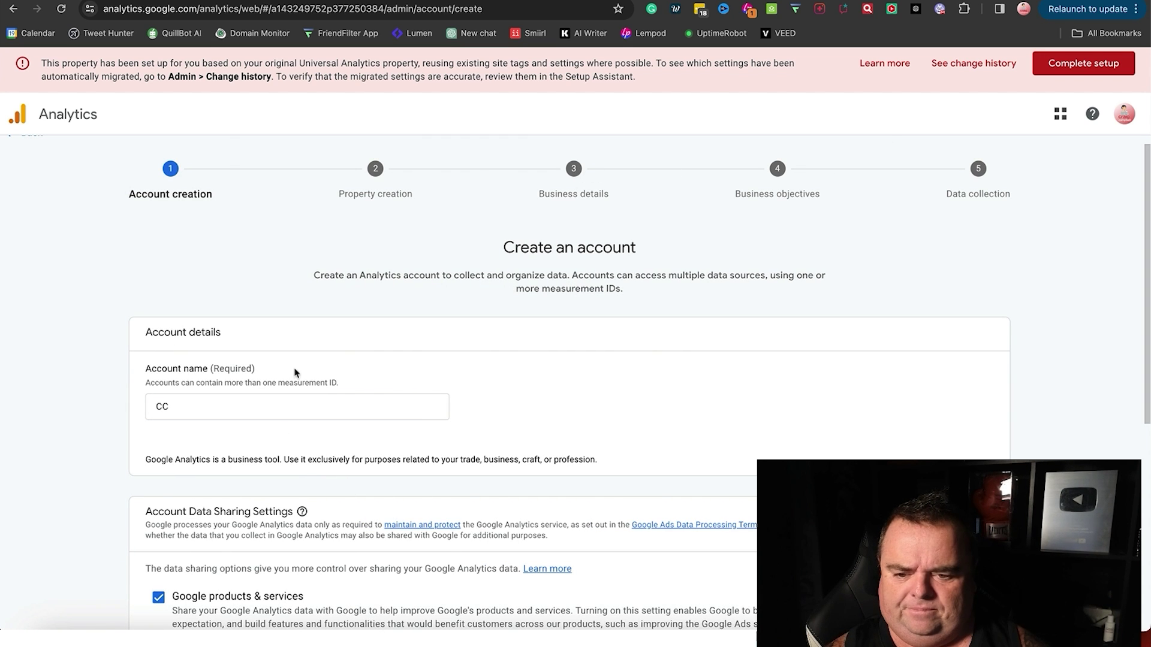
pyautogui.moveTo(284, 428); pyautogui.dragTo(285, 642)
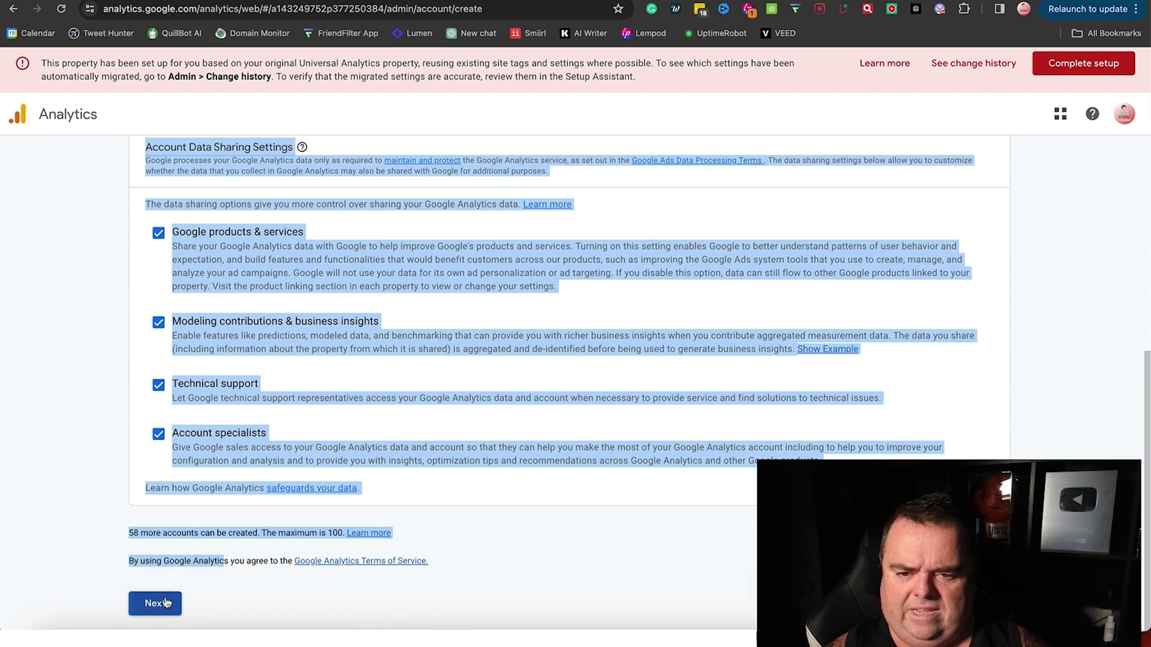
pyautogui.click(167, 602)
pyautogui.click(450, 408)
pyautogui.write('jsjsjsjsjsjs')
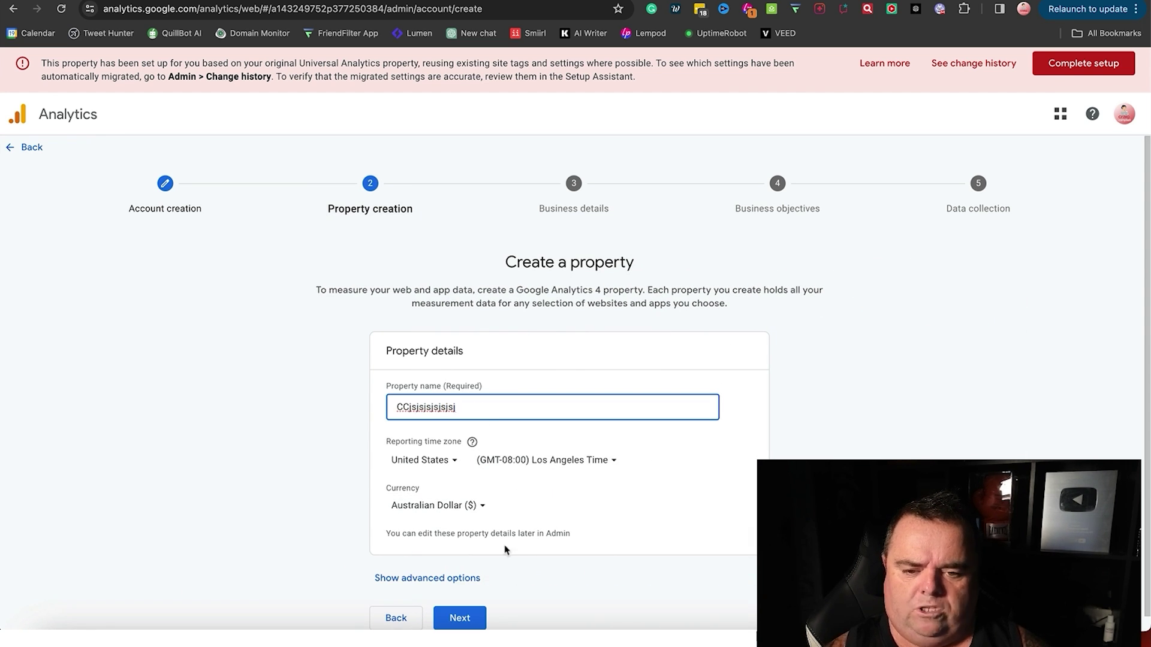
# Set the business size to Small (1 to 10 employees) and the industry to Internet & Telecom
pyautogui.click(472, 617)
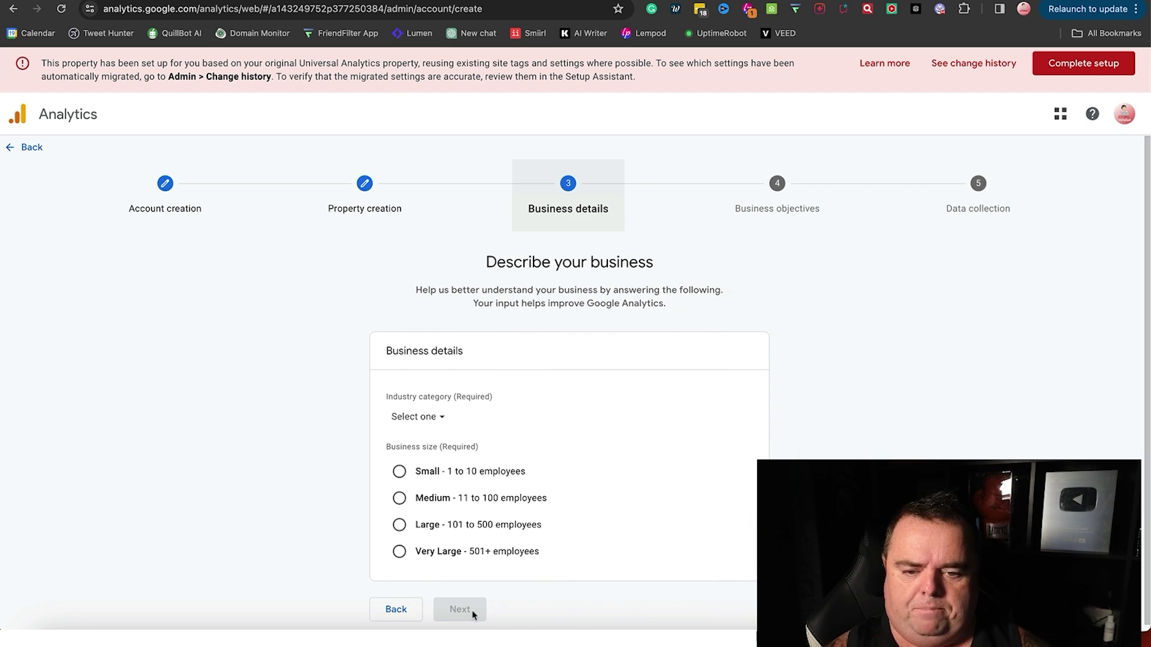
pyautogui.scroll(-1, 821, 390)
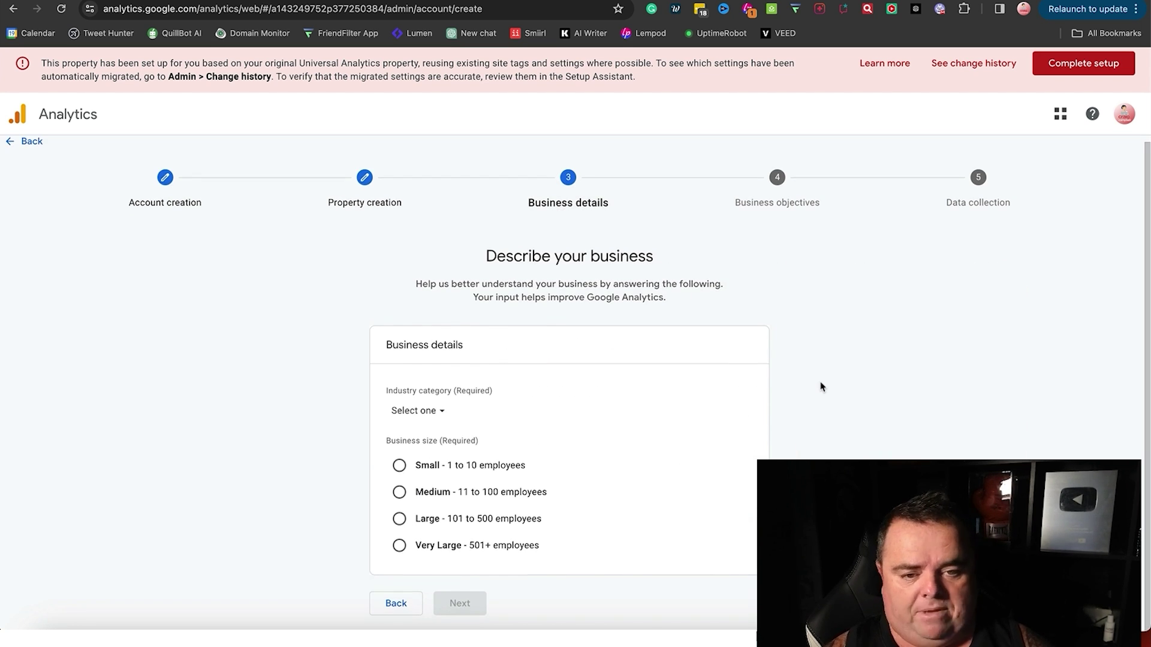
pyautogui.click(399, 466)
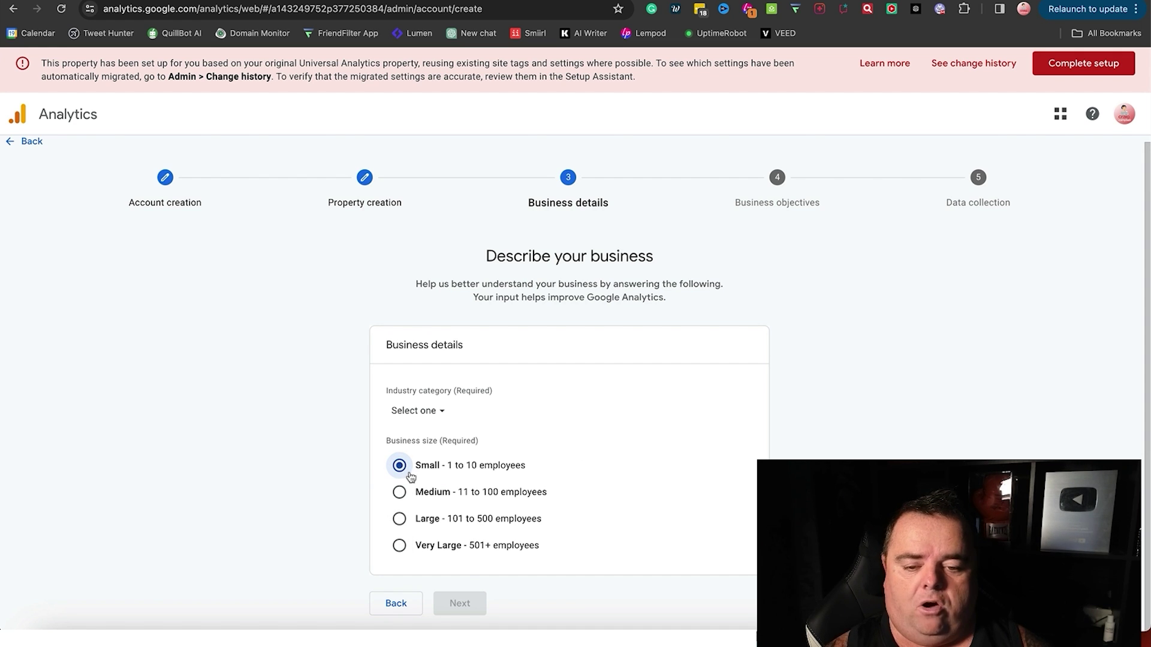
pyautogui.click(437, 411)
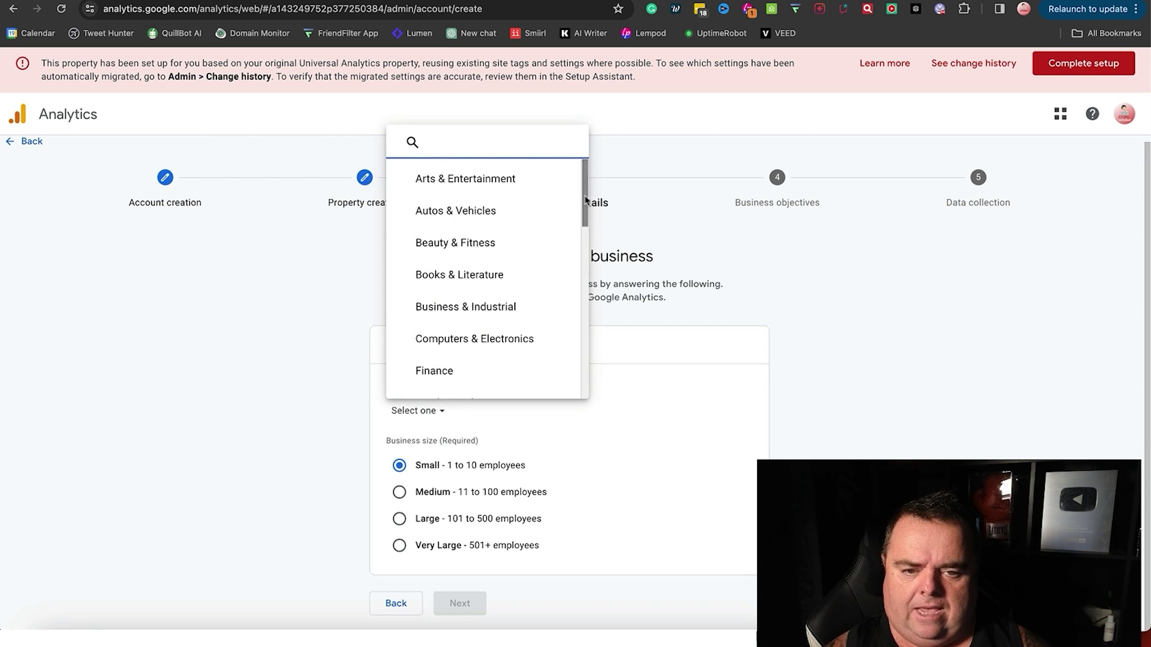
pyautogui.moveTo(586, 202); pyautogui.dragTo(501, 275)
pyautogui.click(501, 276)
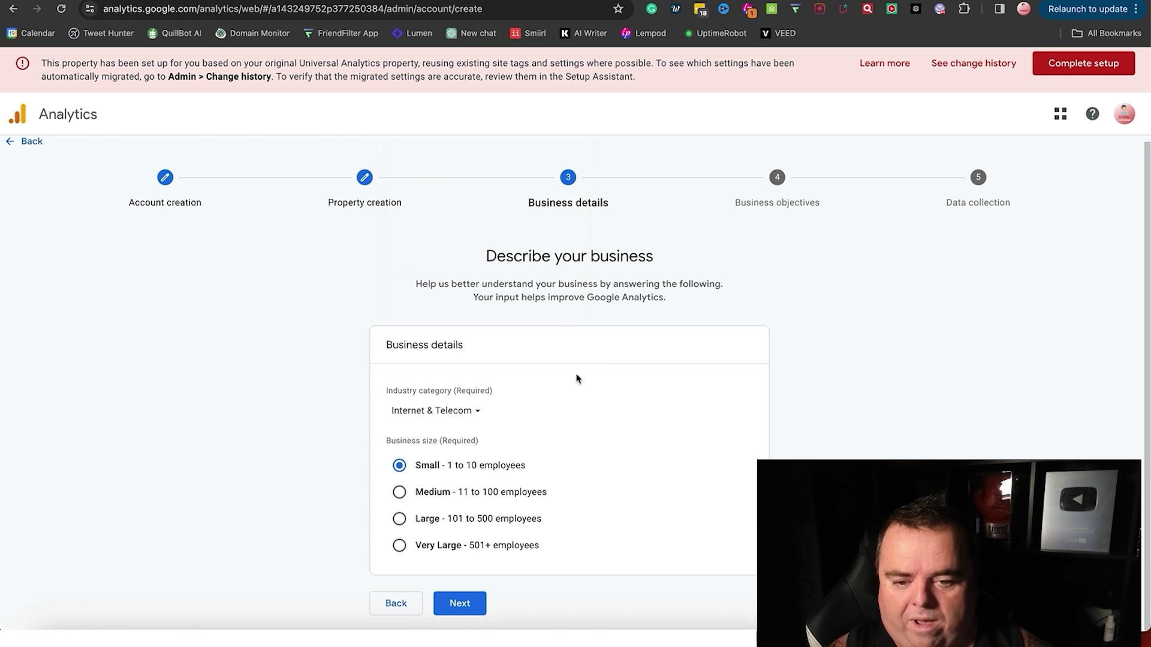
# Select Generate leads, Drive online sales, Raise brand awareness and Examine user behavior, leaving baseline reports off
pyautogui.click(465, 603)
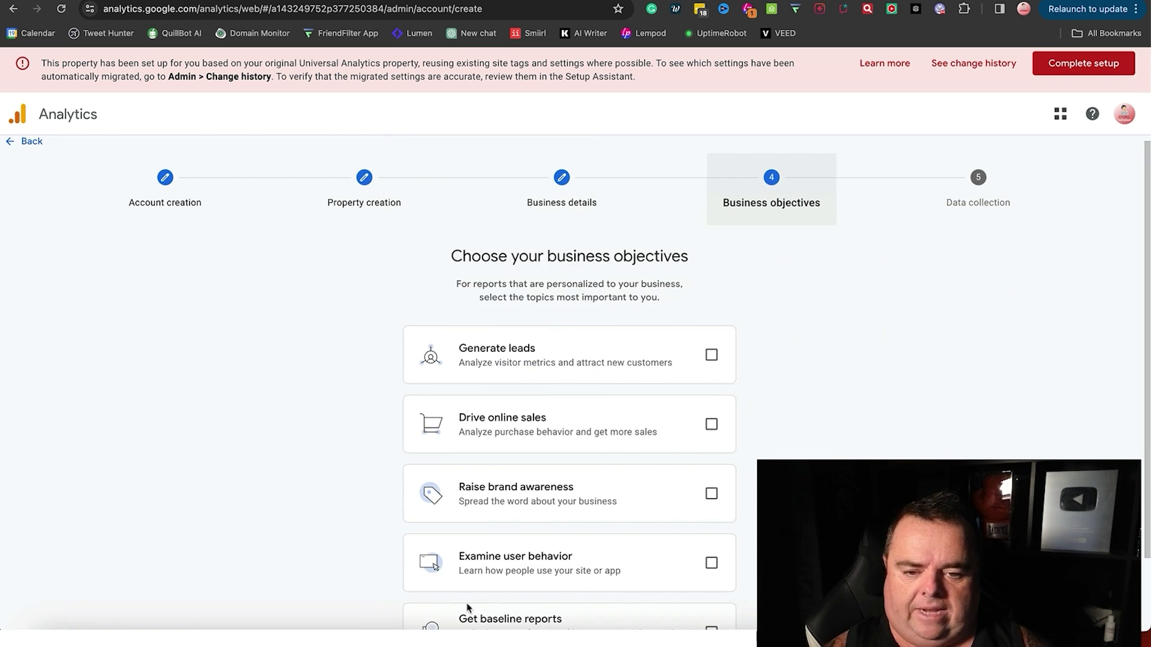
pyautogui.scroll(-3, 928, 318)
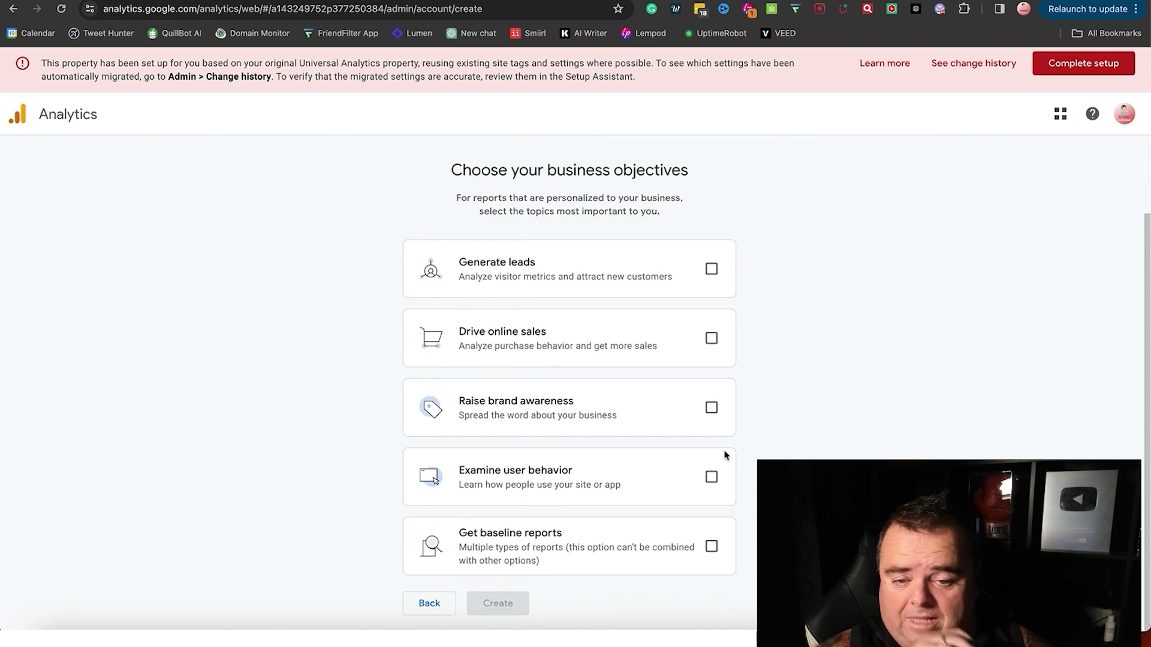
pyautogui.click(712, 268)
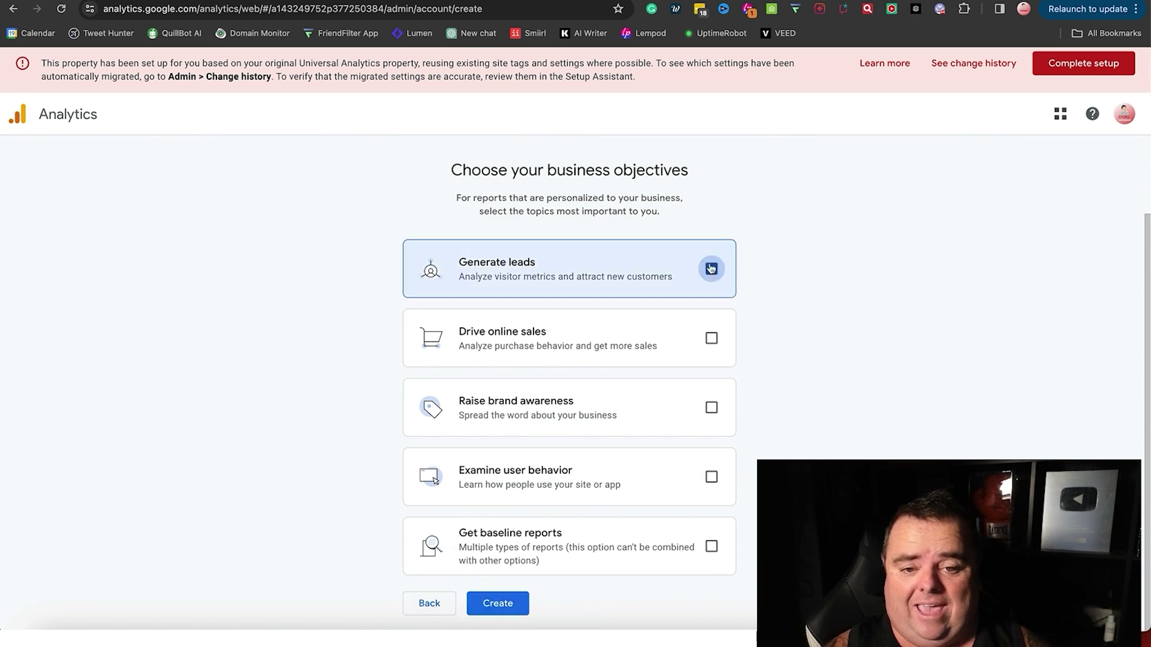
pyautogui.click(712, 340)
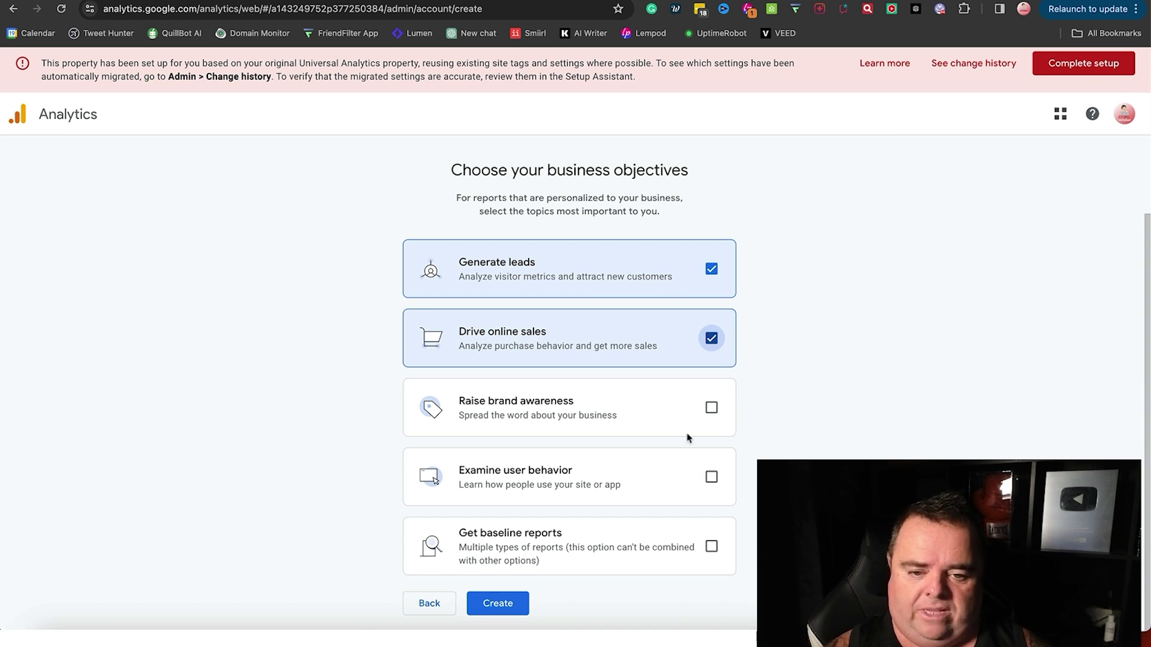
pyautogui.click(712, 407)
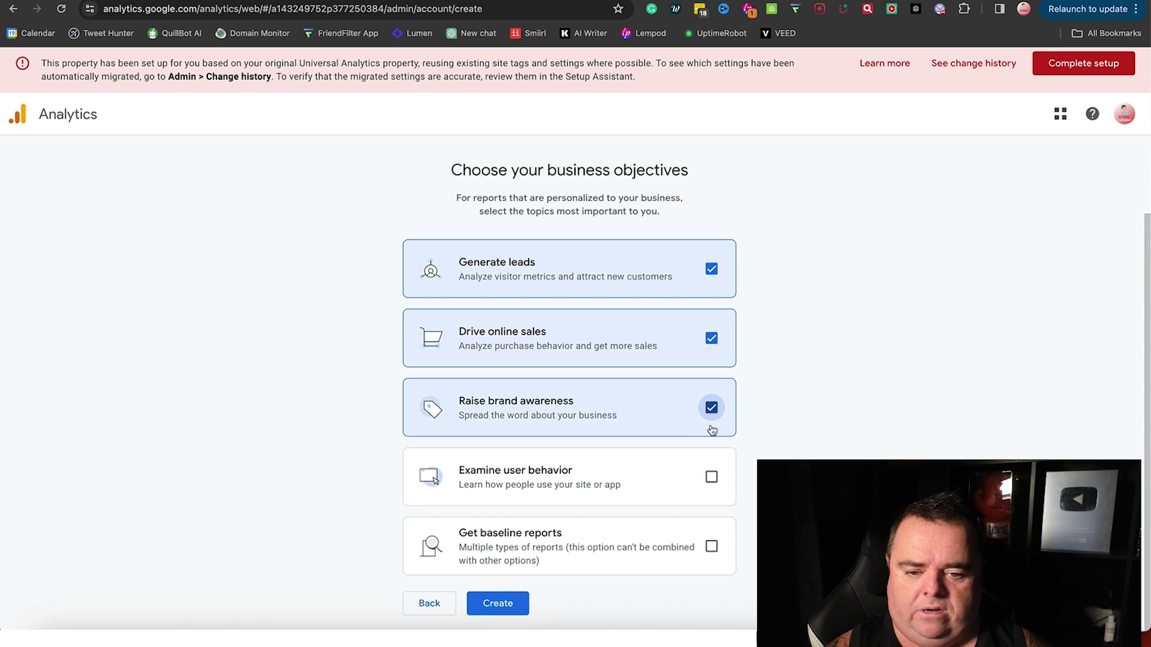
pyautogui.click(710, 478)
pyautogui.click(712, 547)
pyautogui.click(711, 476)
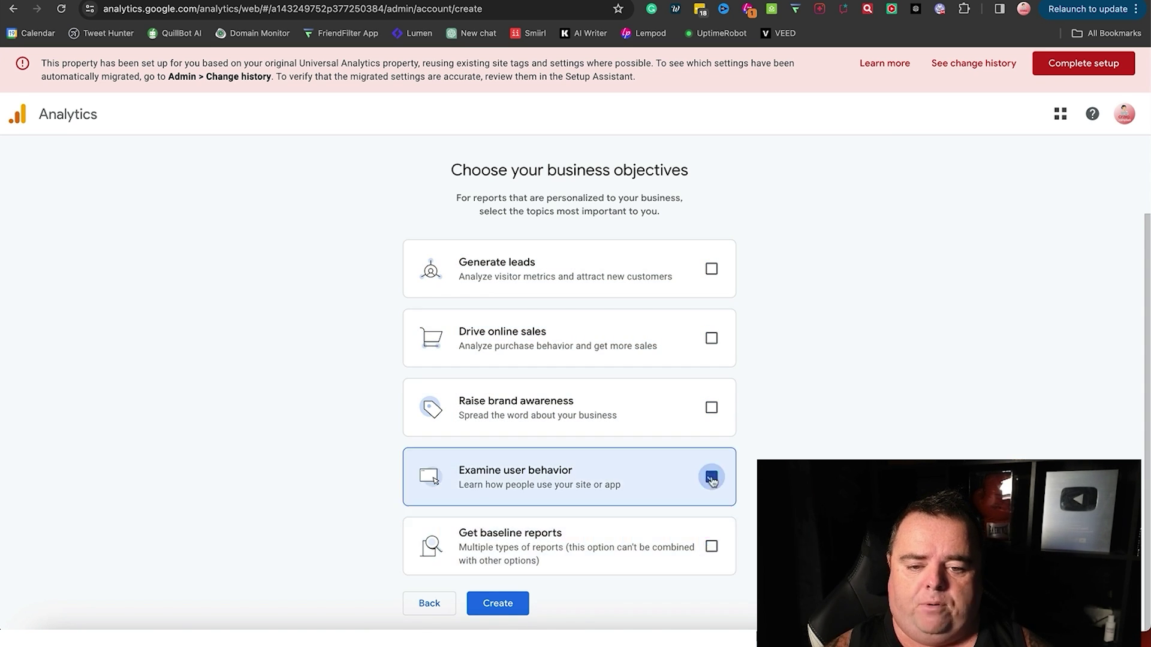
pyautogui.click(710, 406)
pyautogui.click(711, 338)
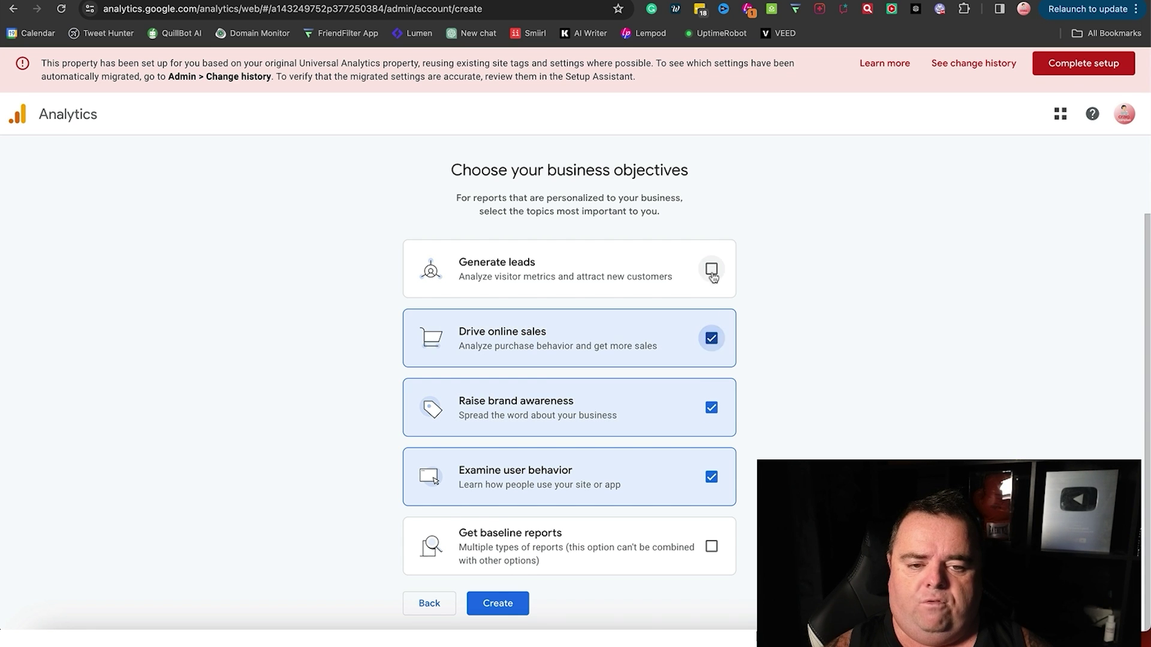
pyautogui.click(712, 269)
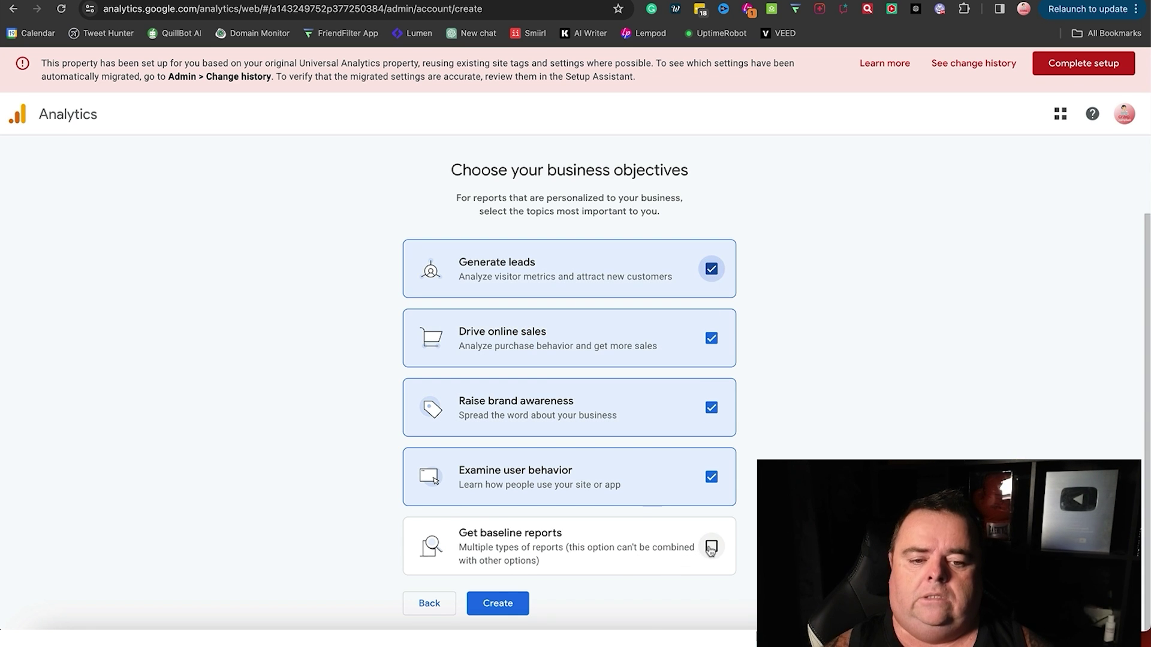
# Create the account, accepting the Data Processing Terms and Measurement Controller data protection terms
pyautogui.click(514, 606)
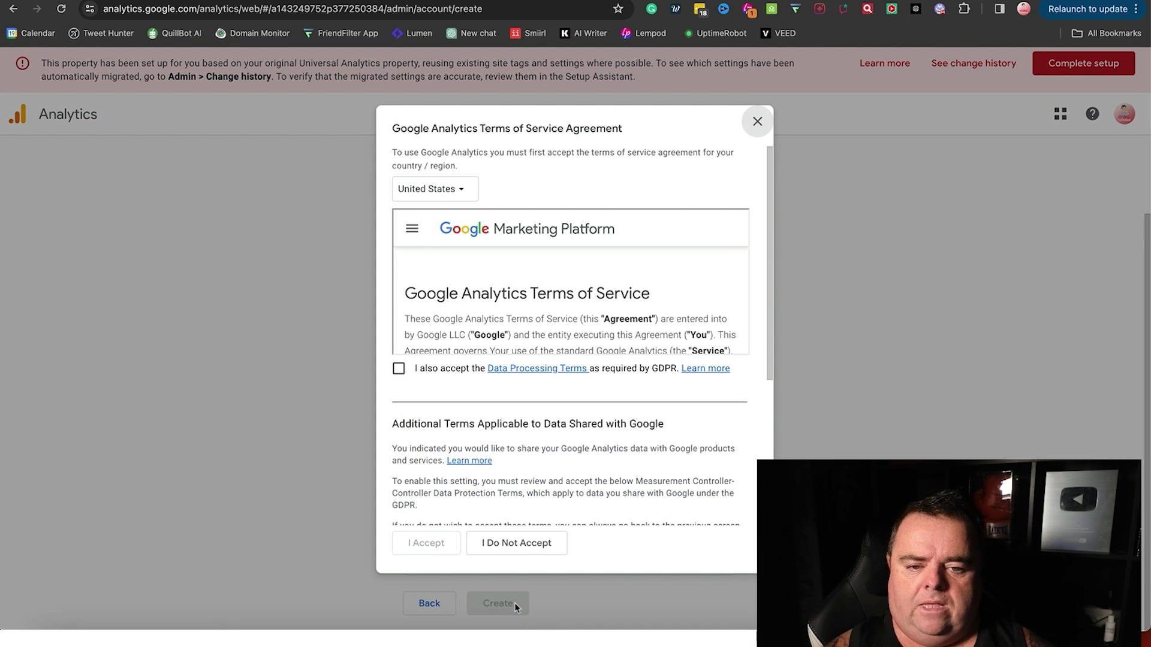
pyautogui.click(400, 370)
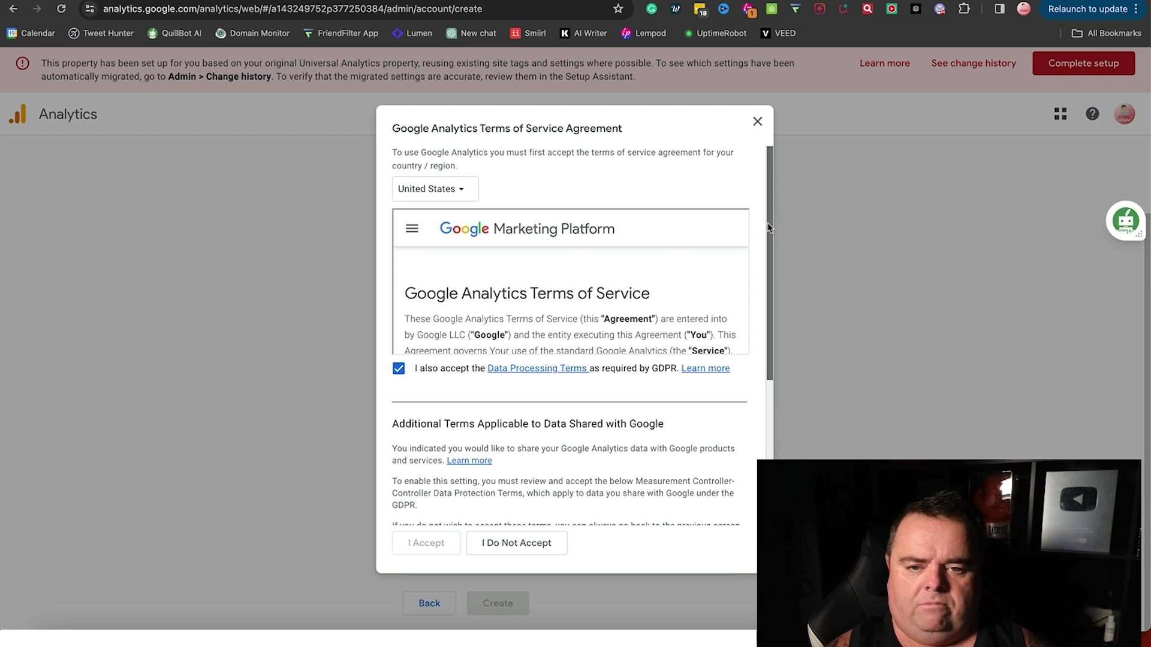
pyautogui.moveTo(770, 227); pyautogui.dragTo(752, 490)
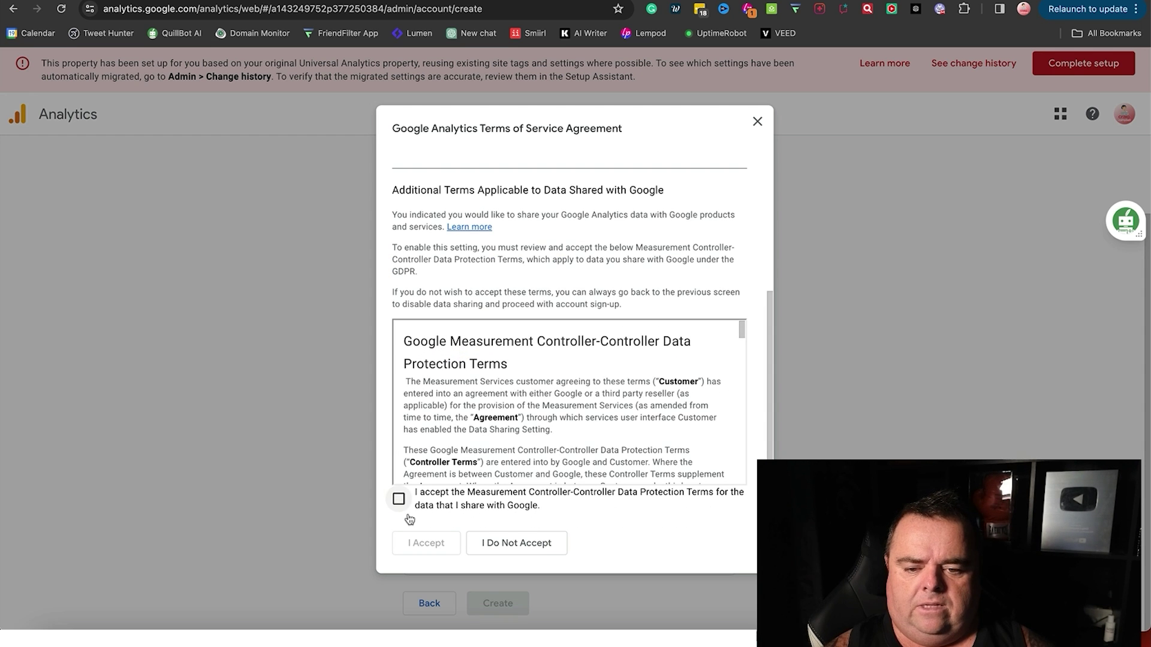
pyautogui.click(398, 500)
pyautogui.click(422, 542)
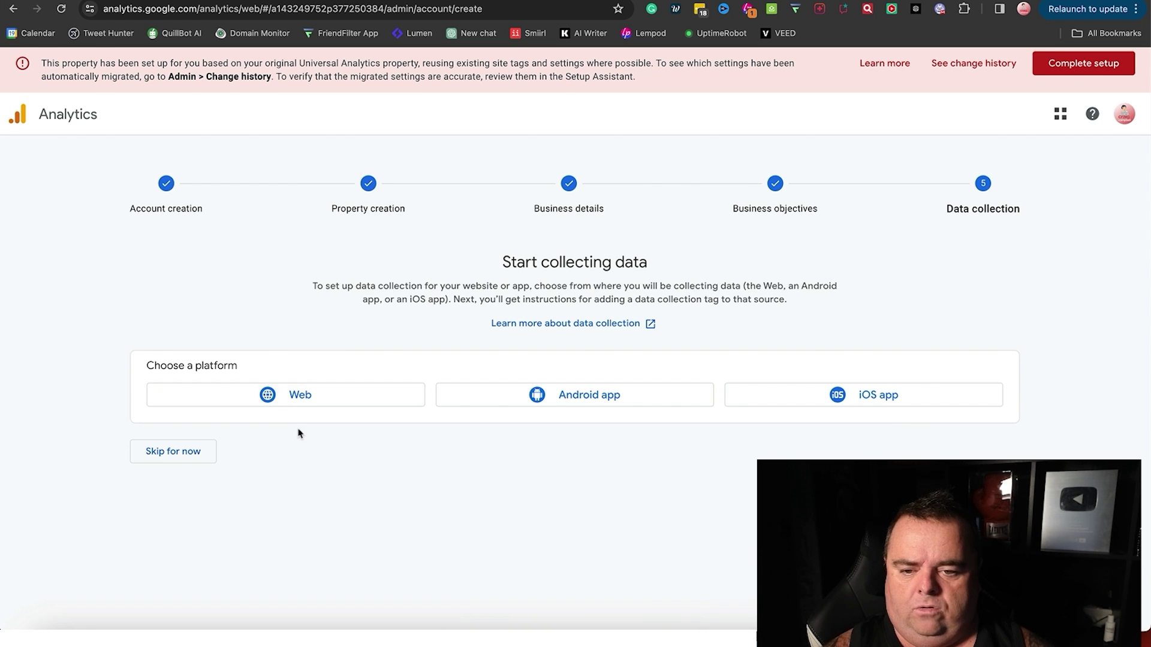
# Create a Web stream named 'CC' with the site URL, showing all enhanced measurement events
pyautogui.click(296, 396)
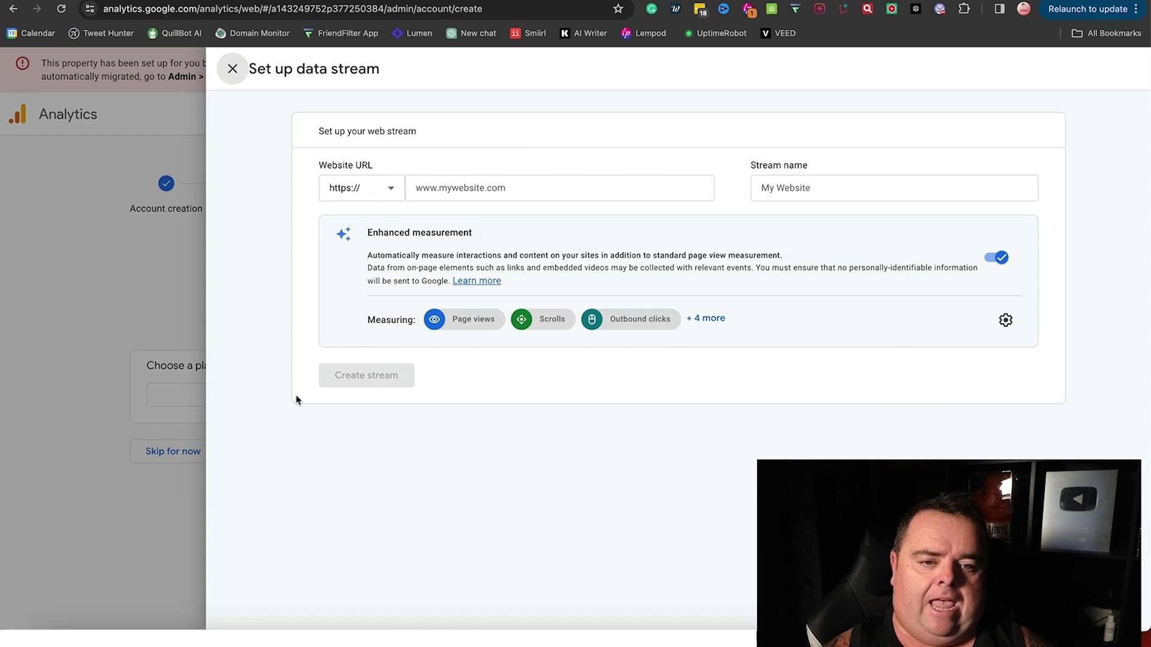
pyautogui.click(804, 188)
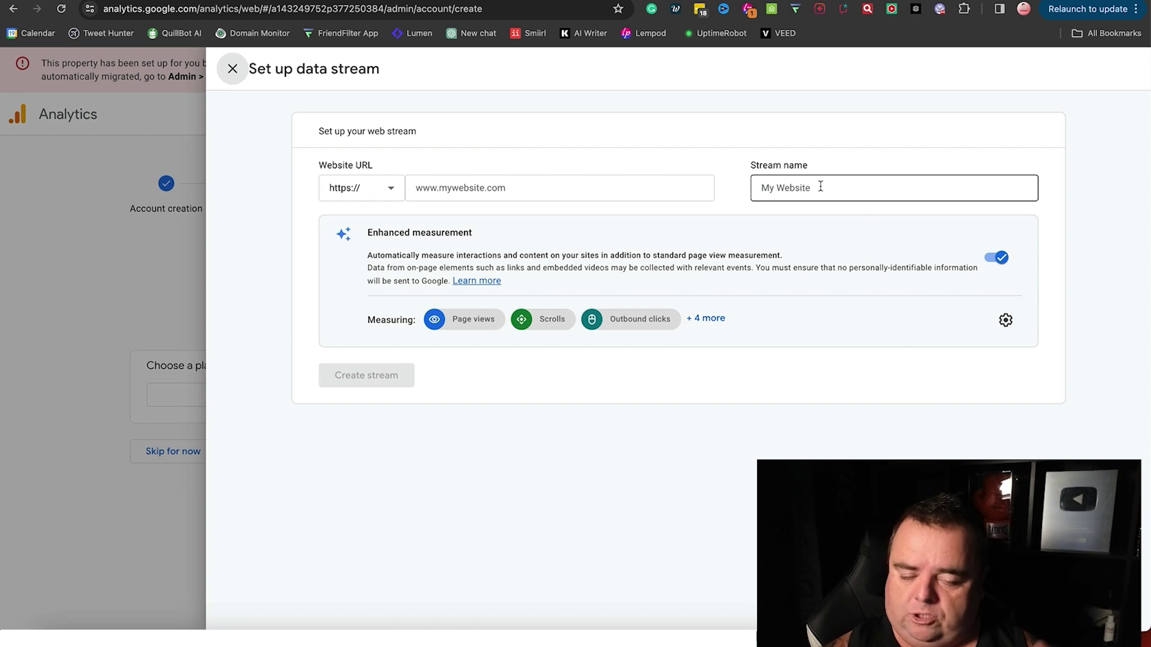
pyautogui.click(611, 193)
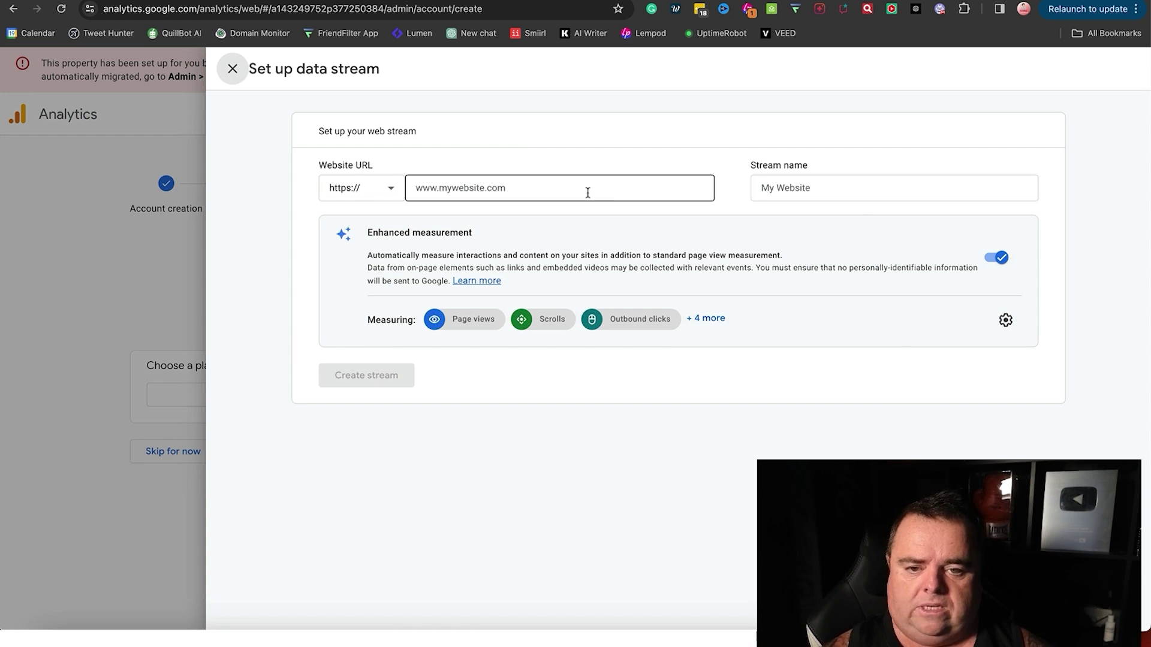
pyautogui.click(588, 192)
pyautogui.write('craigcampbellseo.com')
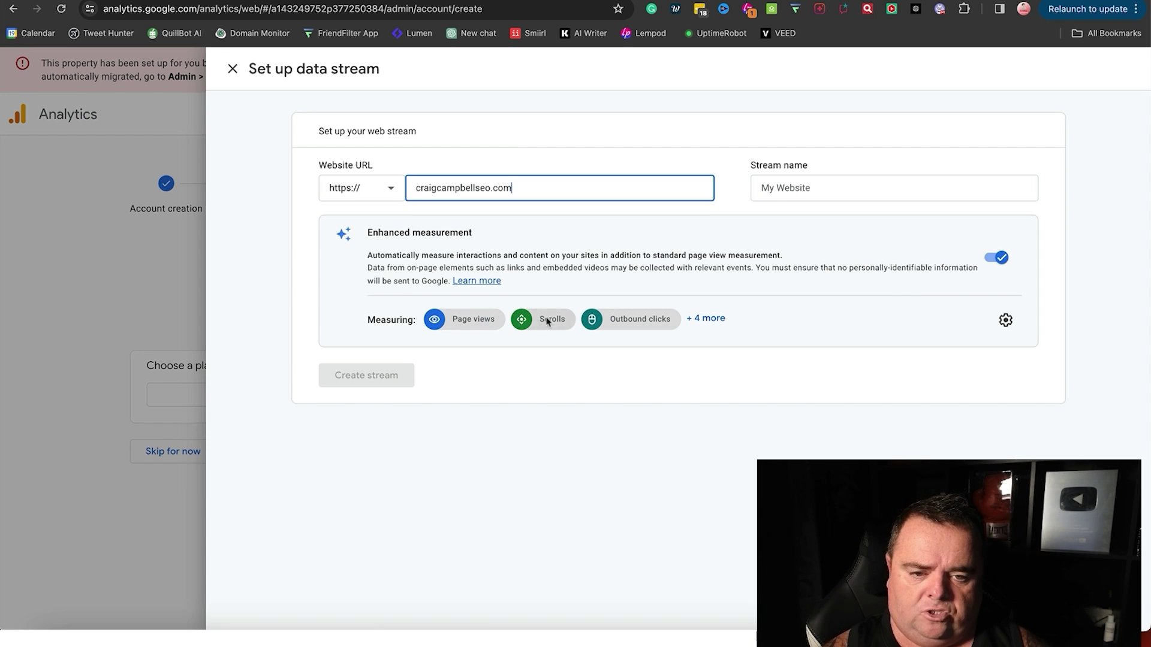
pyautogui.click(704, 321)
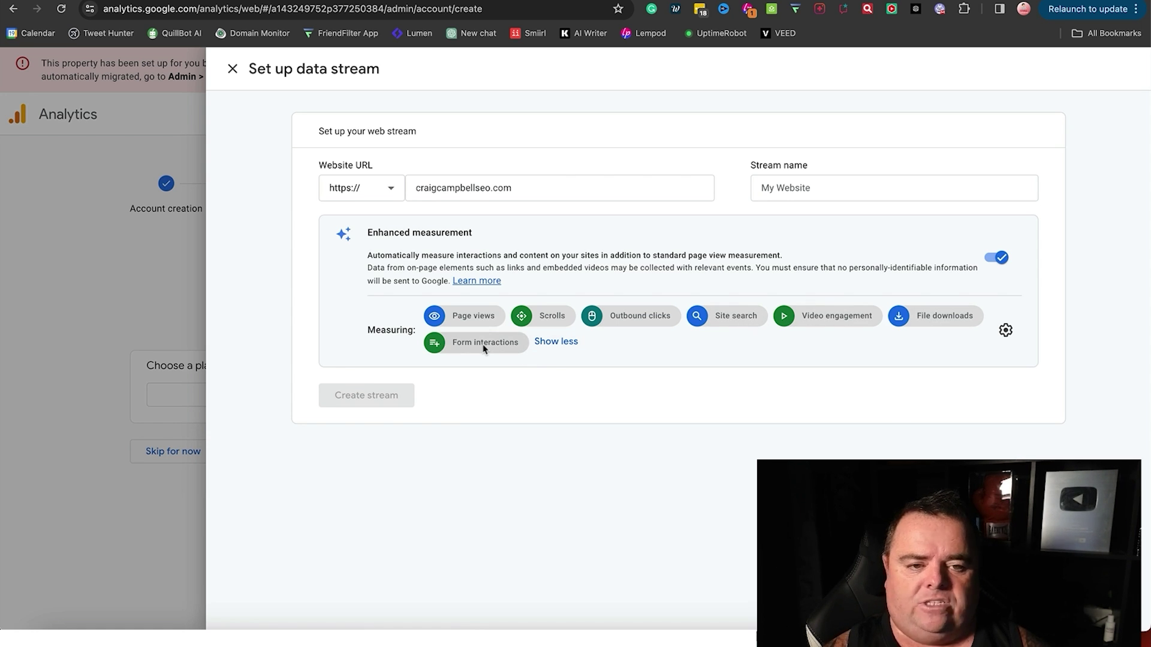
pyautogui.click(760, 187)
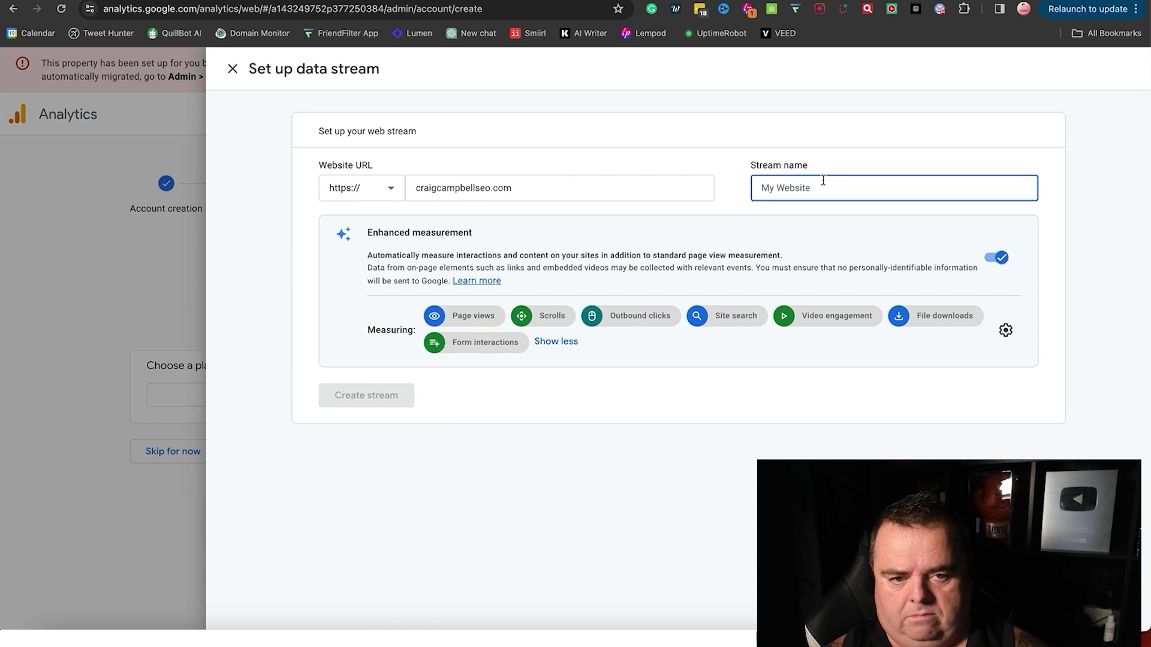
pyautogui.write('CC')
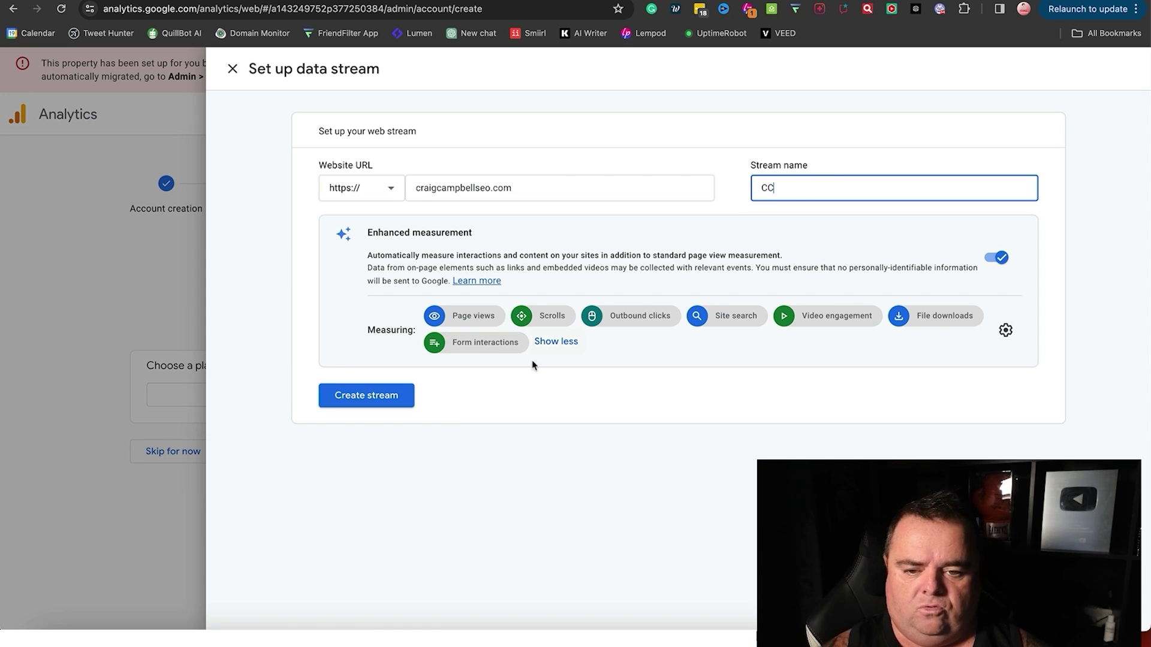
pyautogui.click(371, 397)
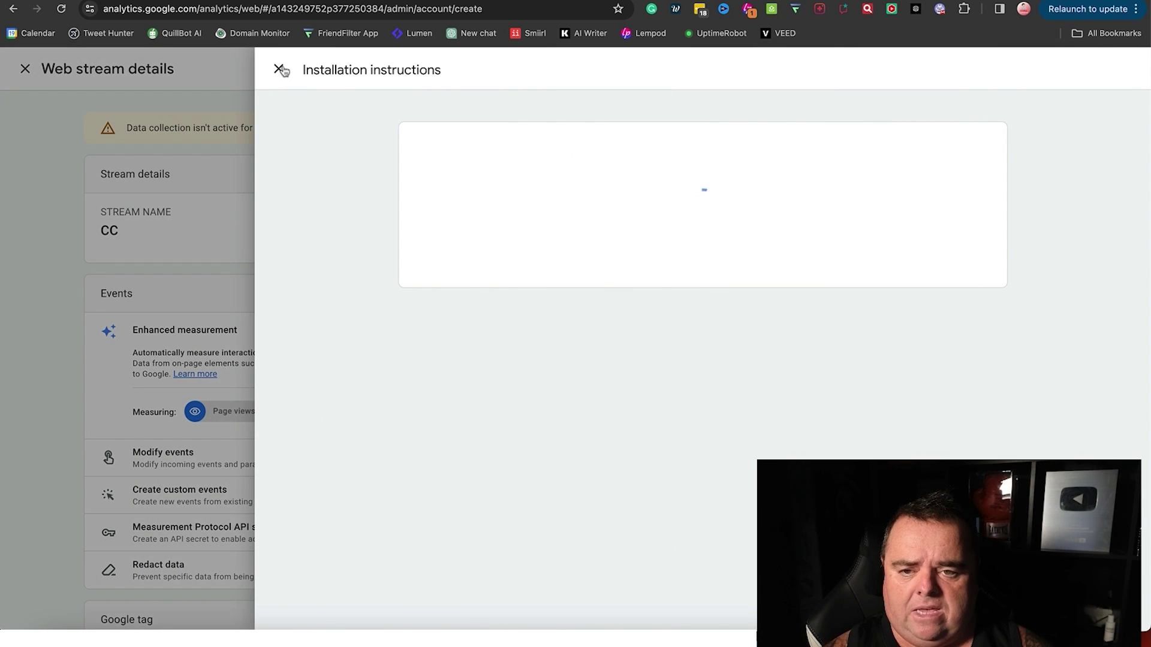
pyautogui.click(279, 70)
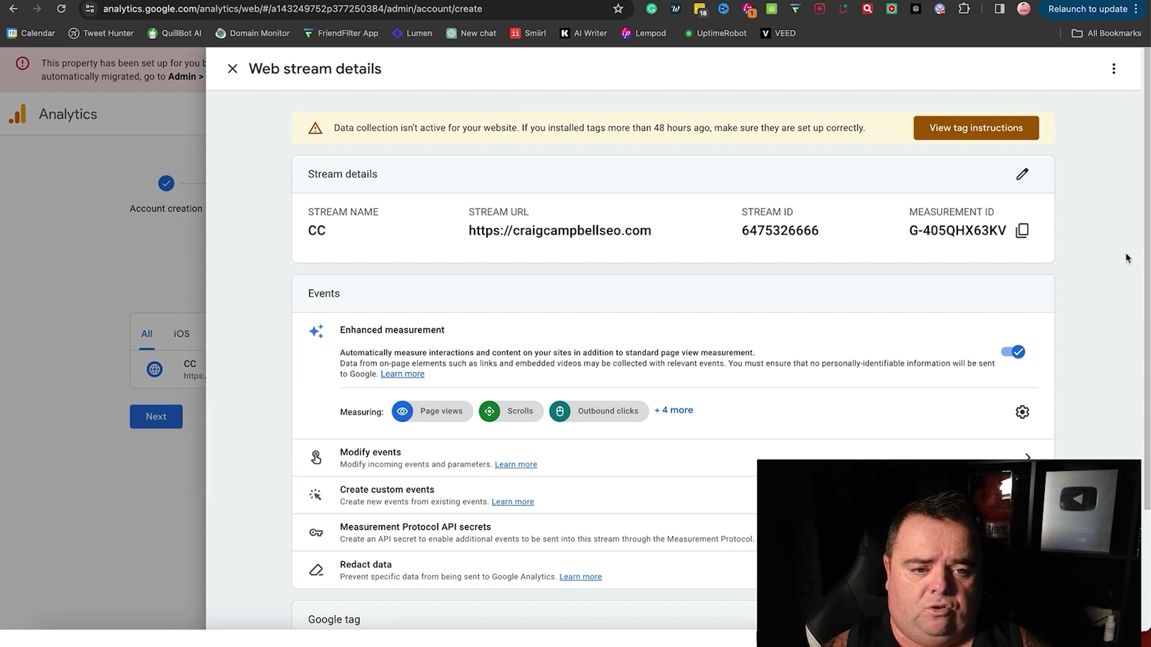
pyautogui.scroll(-3, 1125, 258)
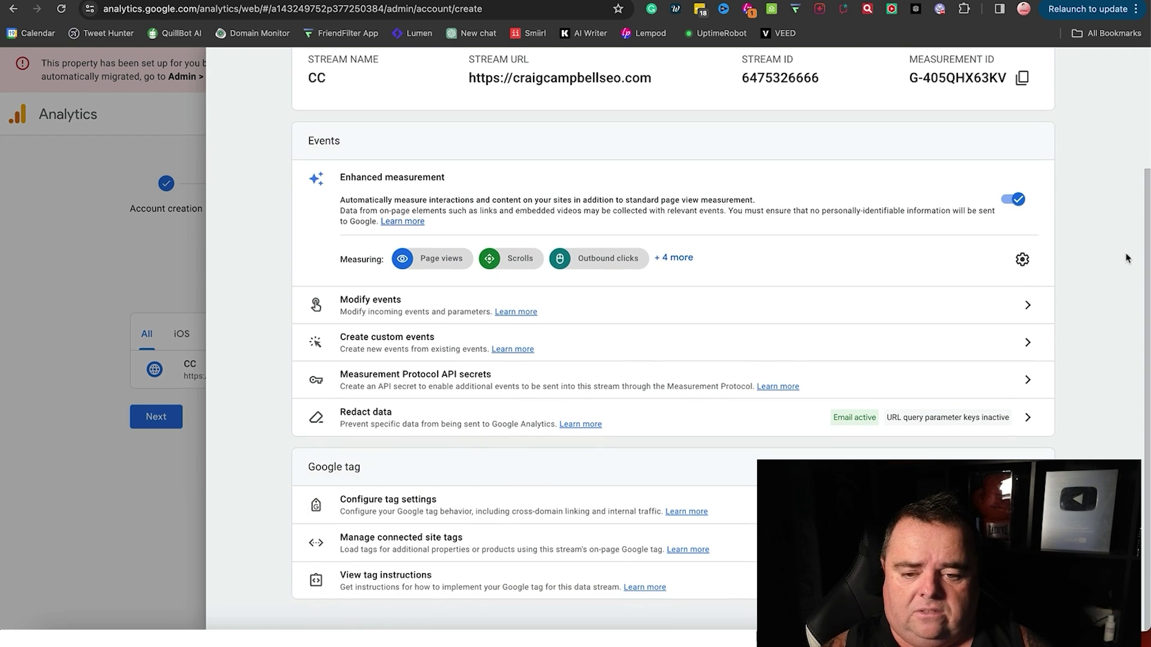
pyautogui.scroll(3, 1126, 258)
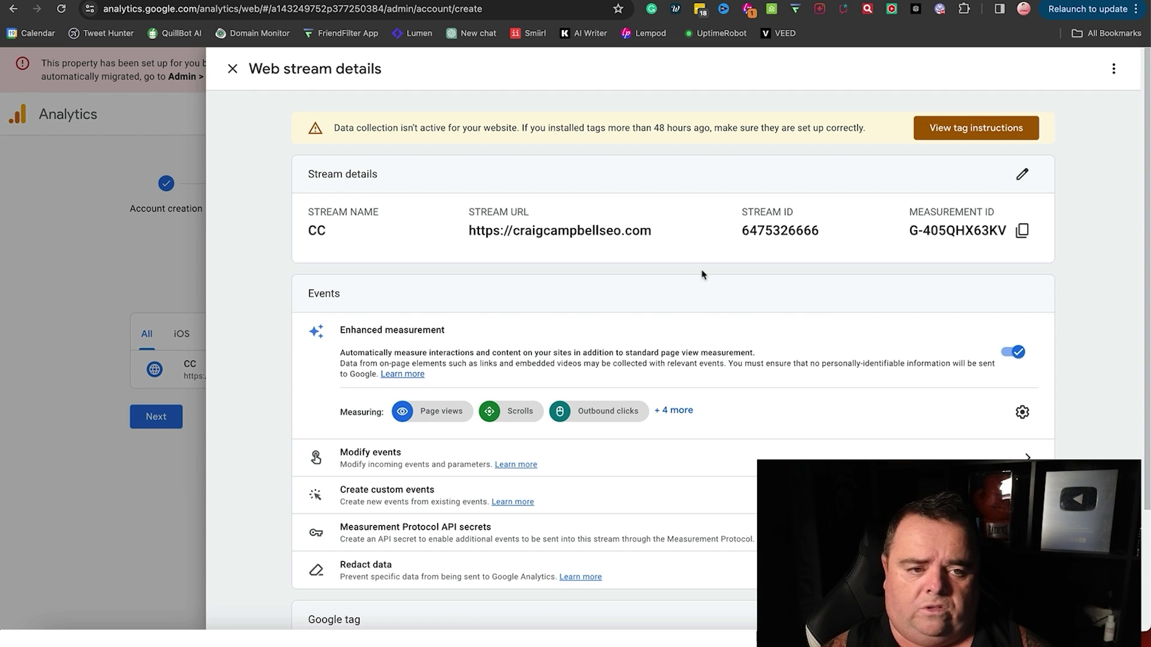
pyautogui.click(972, 136)
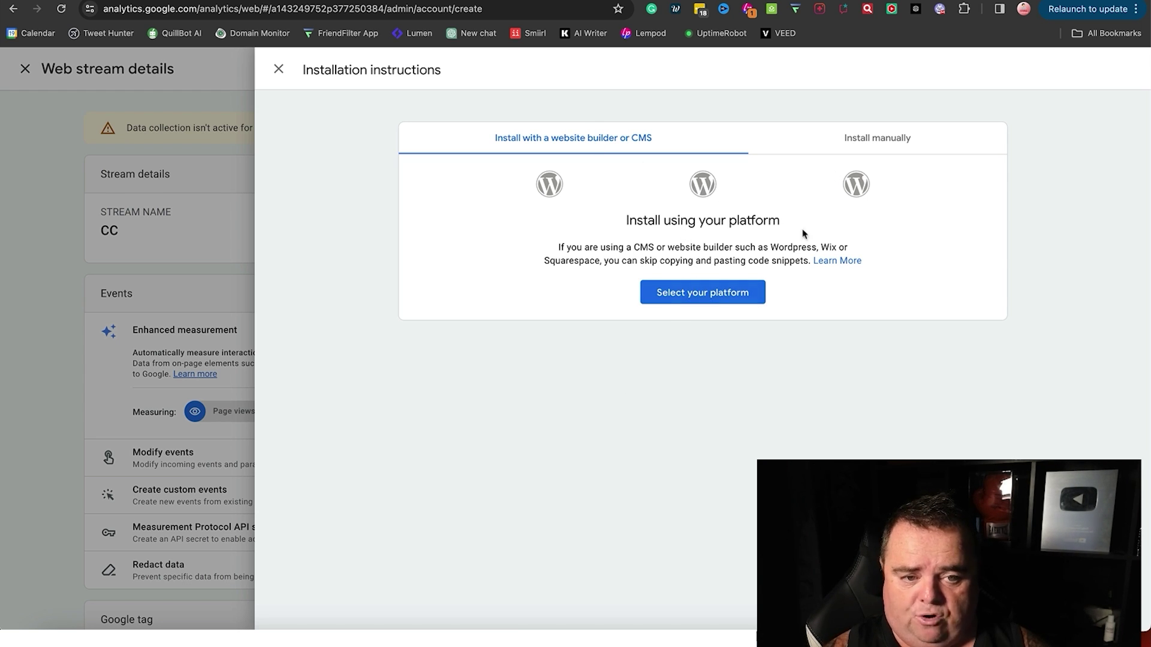
# View the manual tag code, then return to website builder install and list the supported platforms
pyautogui.click(891, 138)
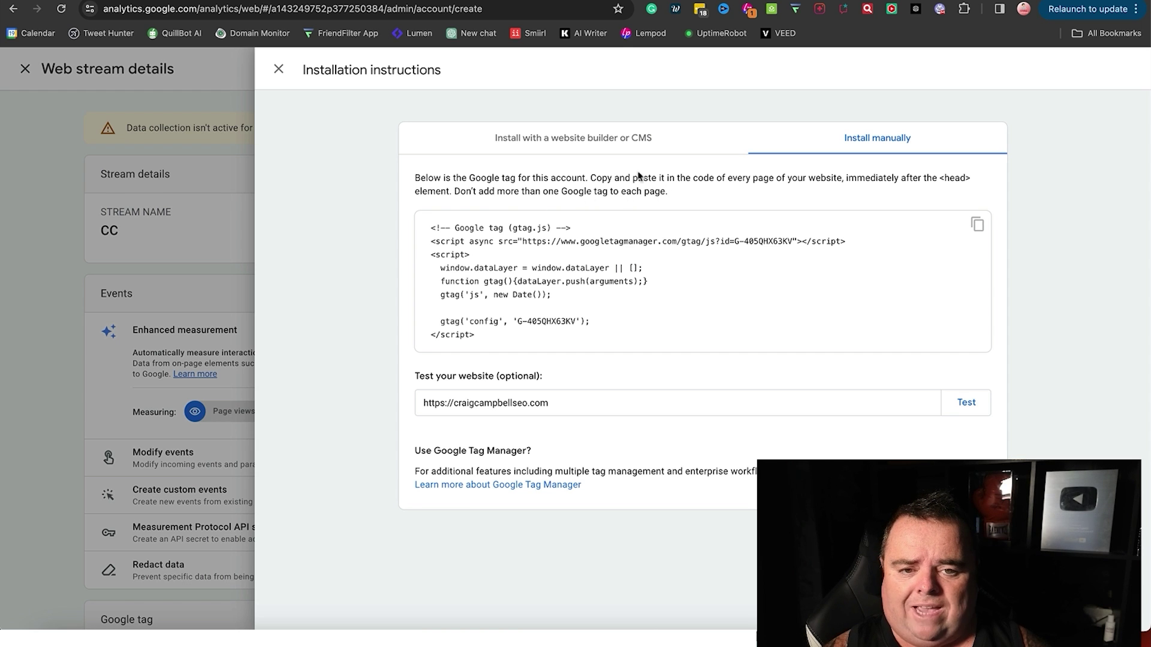
pyautogui.click(590, 143)
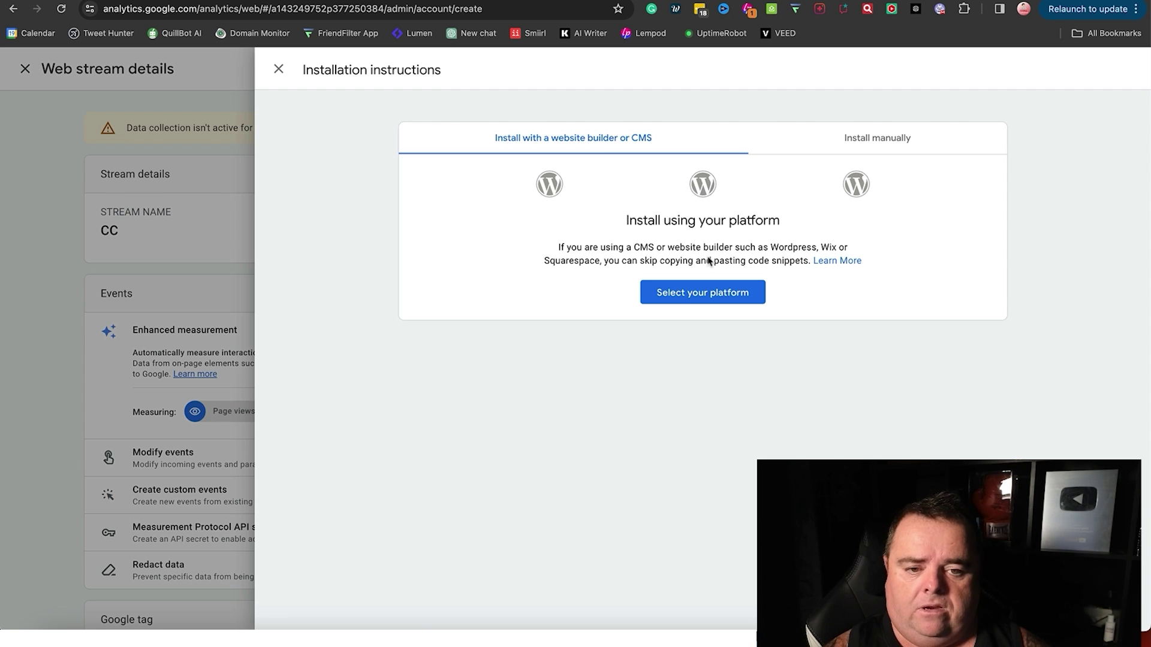
pyautogui.click(709, 292)
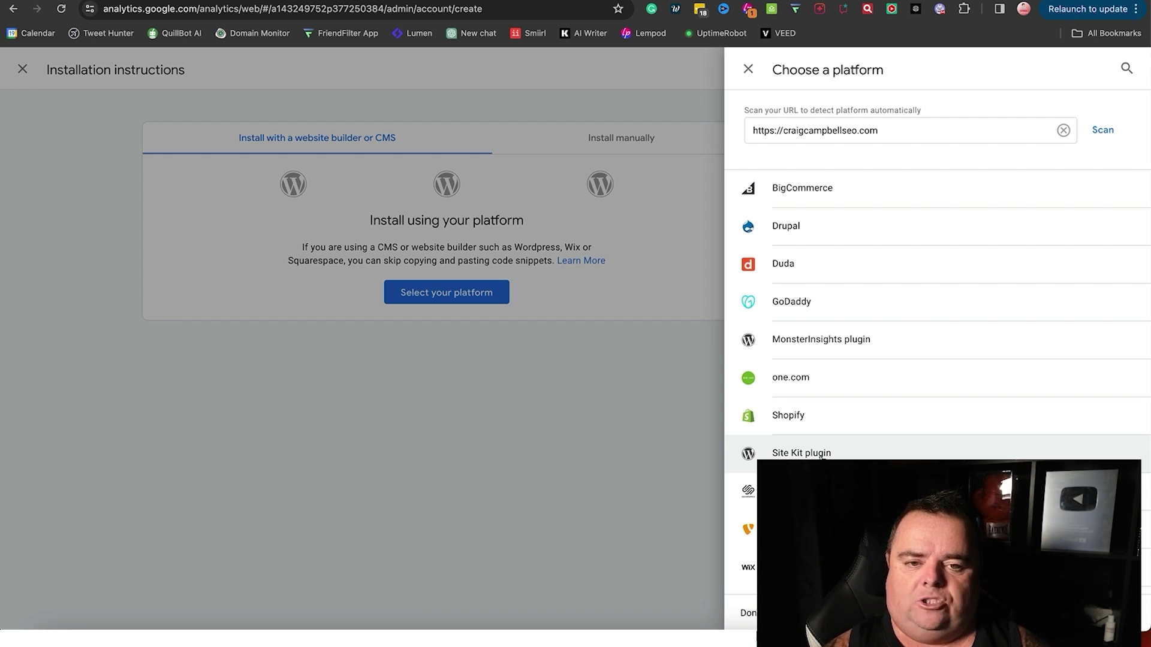
# Close the Choose a platform panel
pyautogui.click(619, 437)
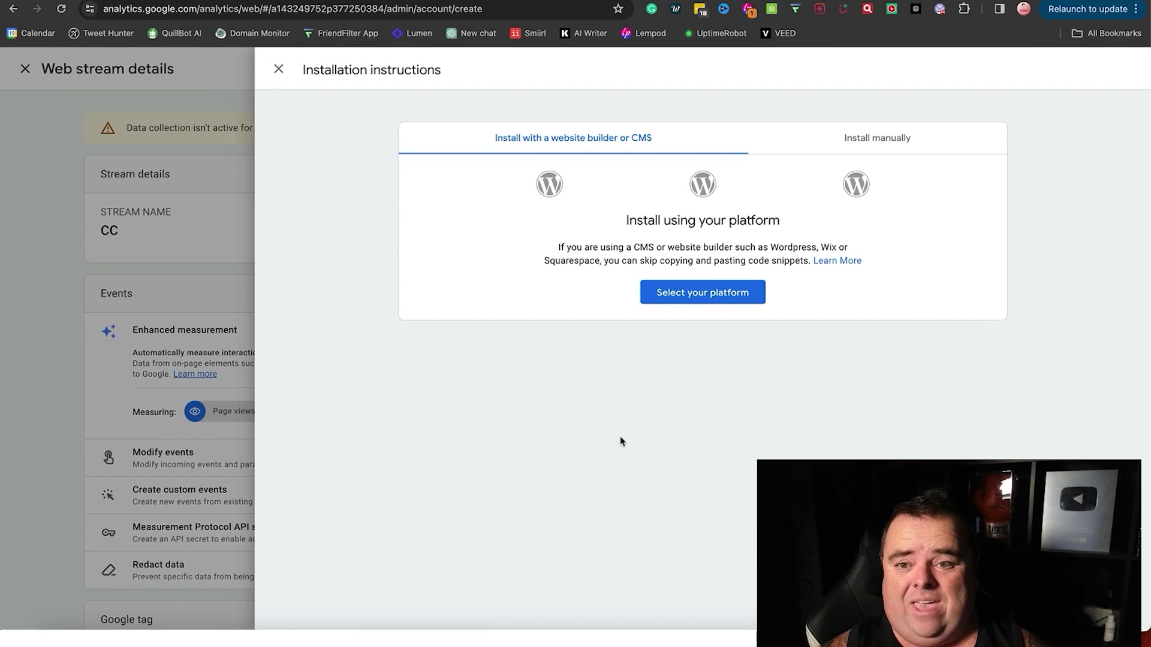
# Search 'google analytics' in Chrome, open a result, and go to analytics.google.com
pyautogui.click(195, 8)
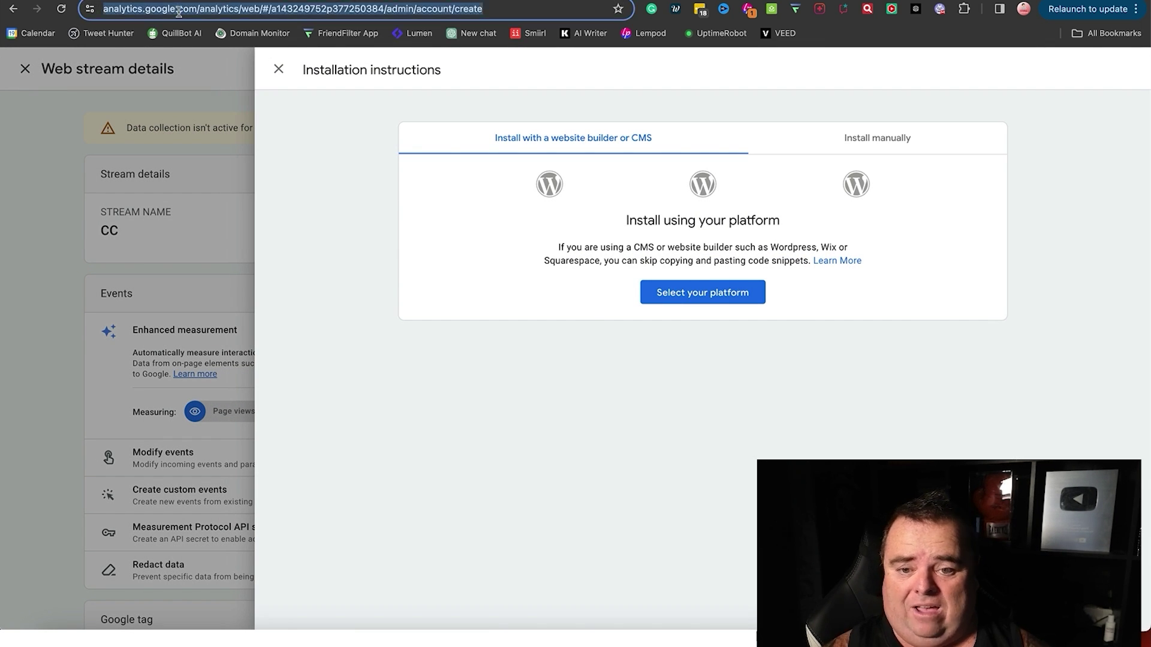
pyautogui.write('google analytics')
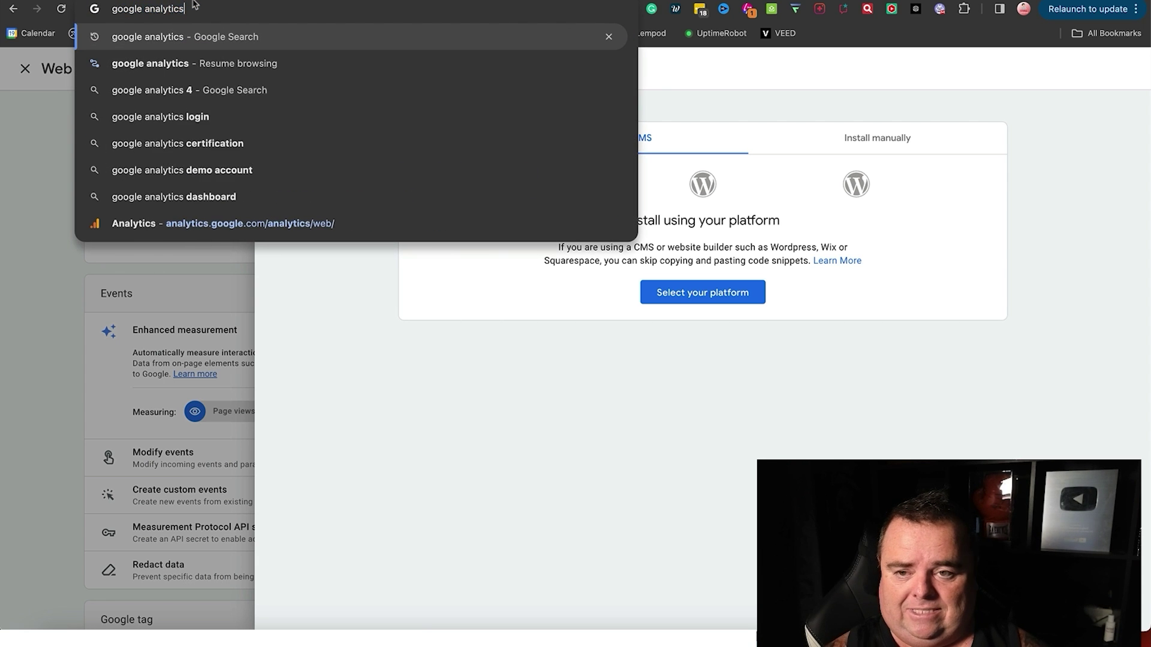
pyautogui.press('Return')
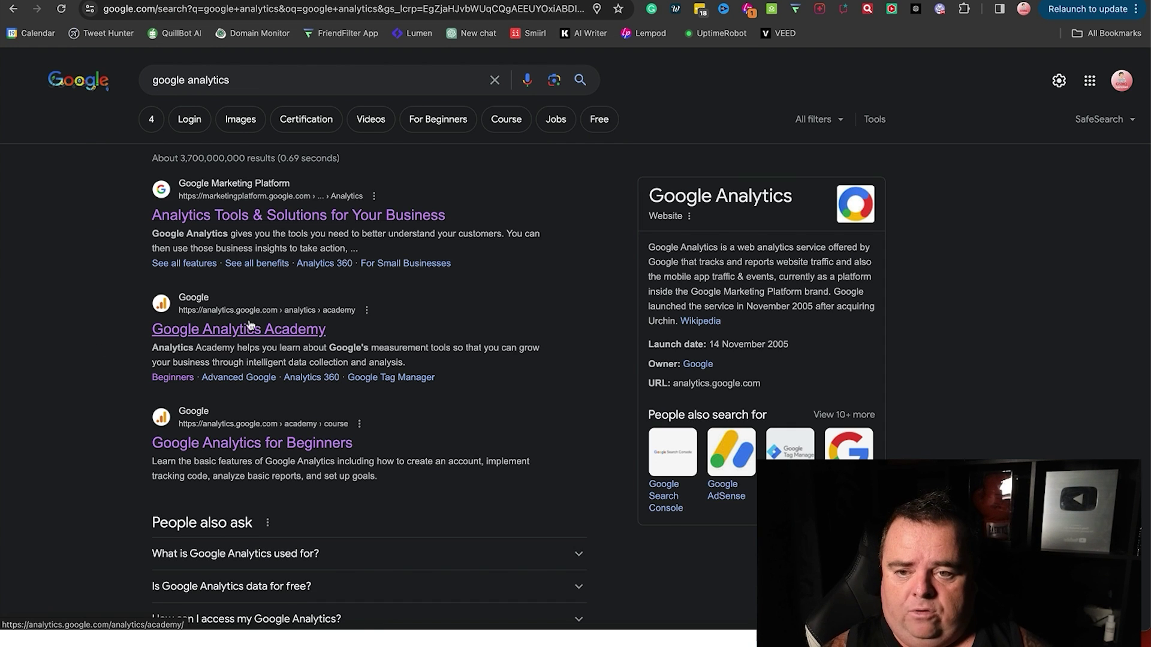
pyautogui.click(303, 442)
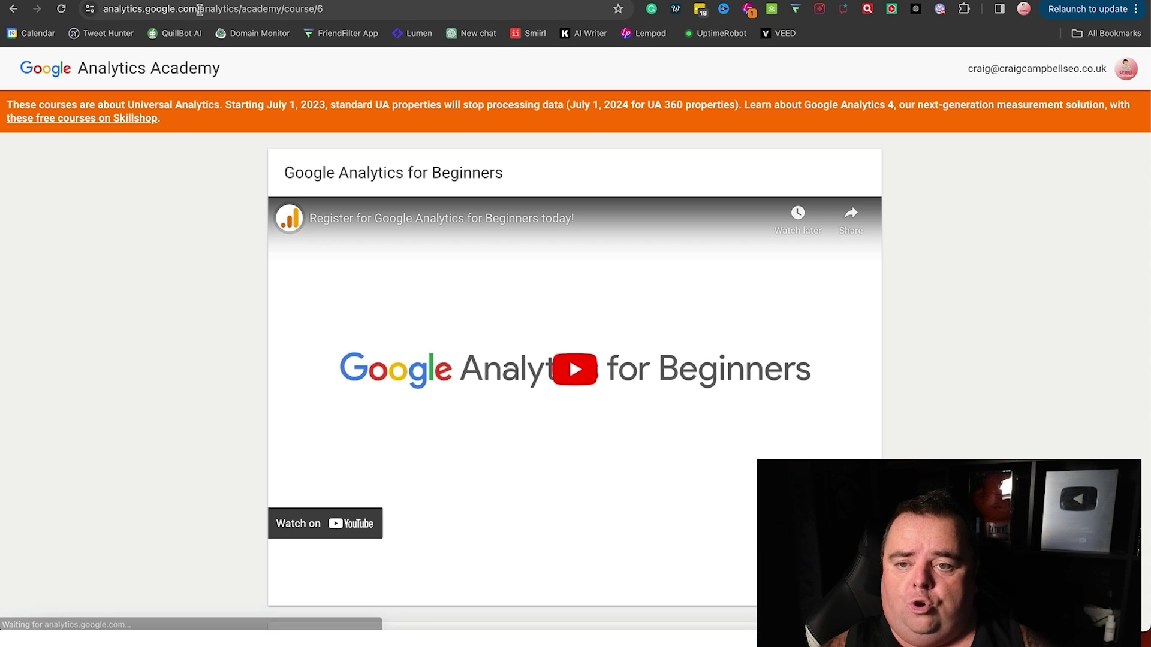
pyautogui.moveTo(219, 9); pyautogui.dragTo(415, 6)
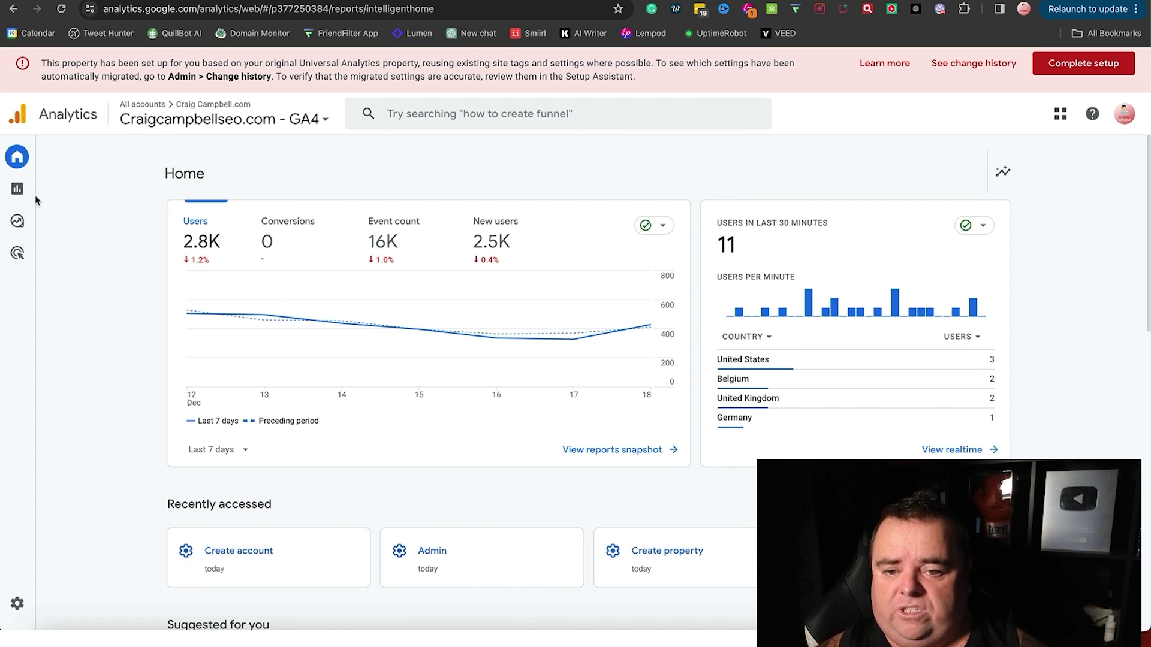
pyautogui.click(17, 190)
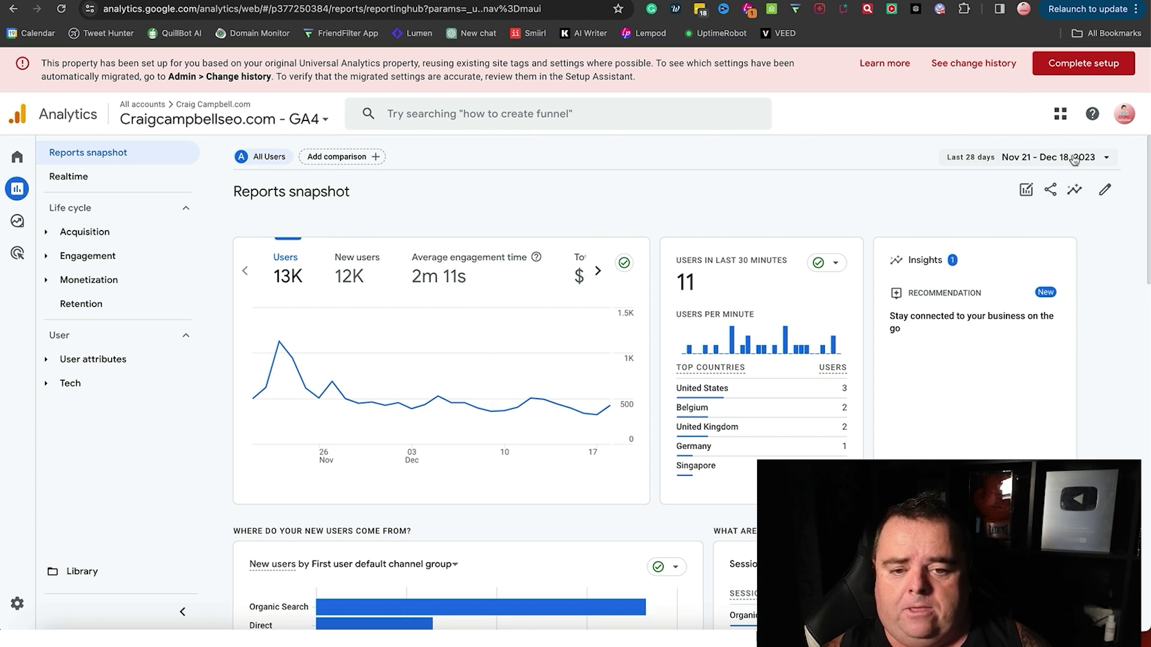
pyautogui.scroll(-3, 664, 528)
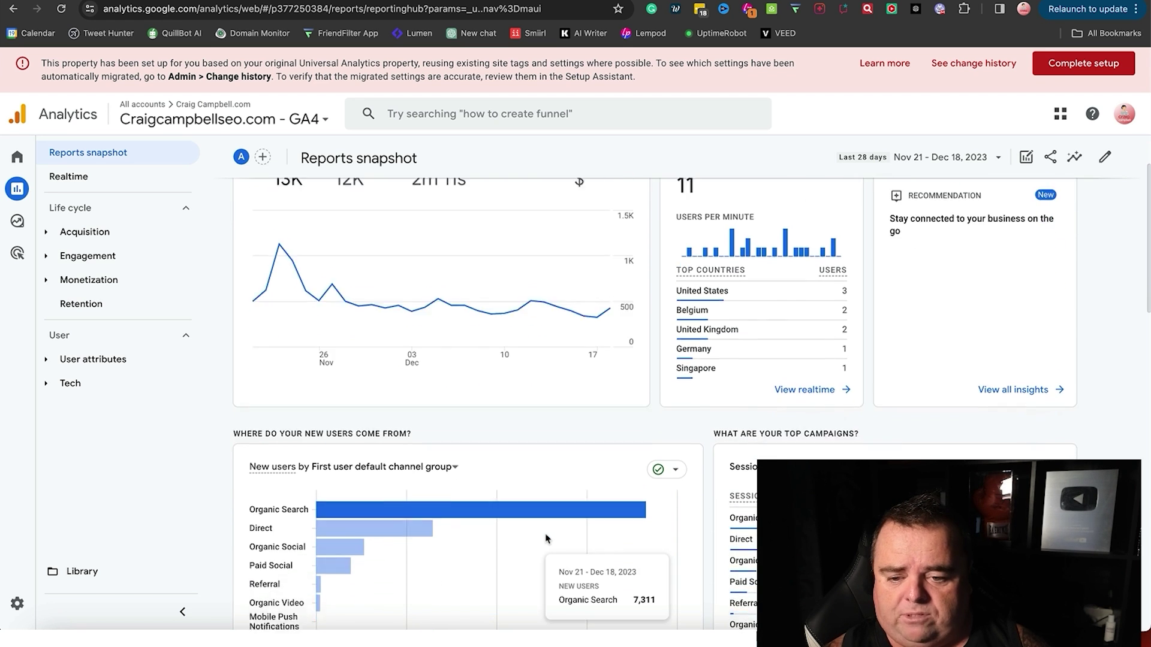
pyautogui.moveTo(357, 424)
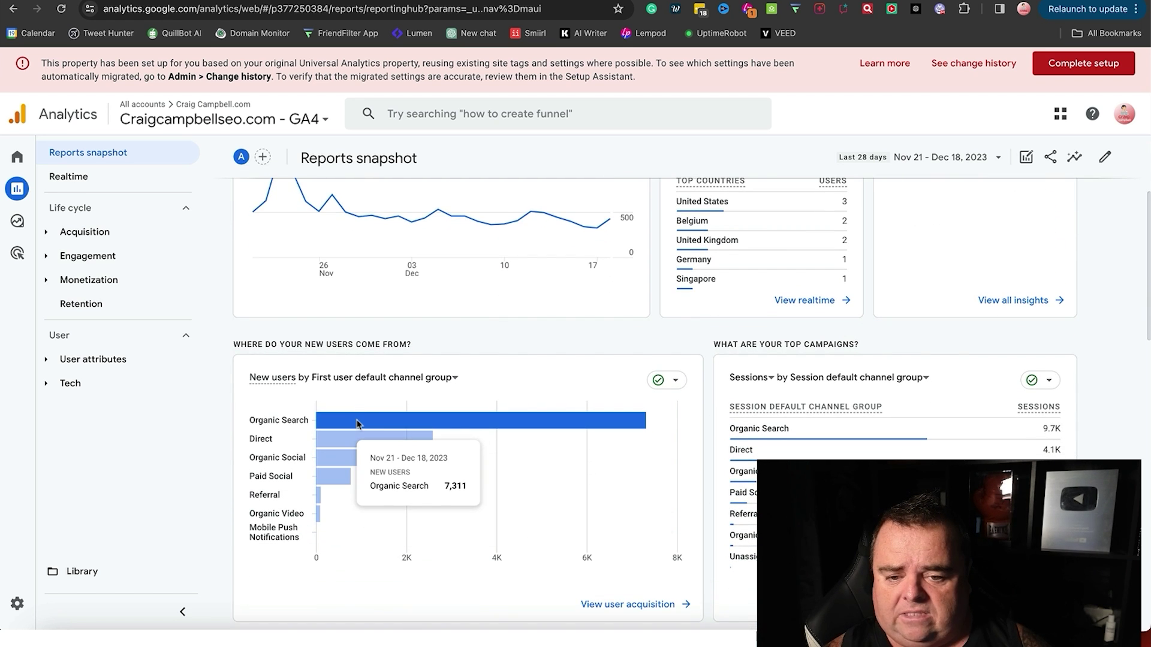
pyautogui.moveTo(346, 460)
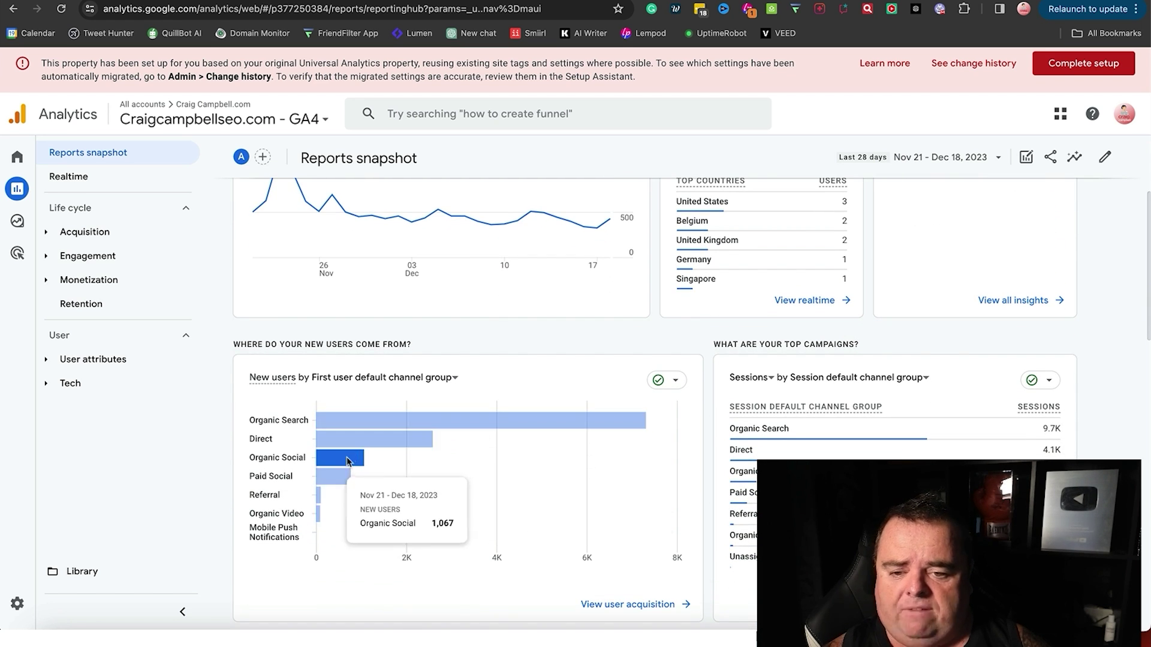
pyautogui.moveTo(326, 504)
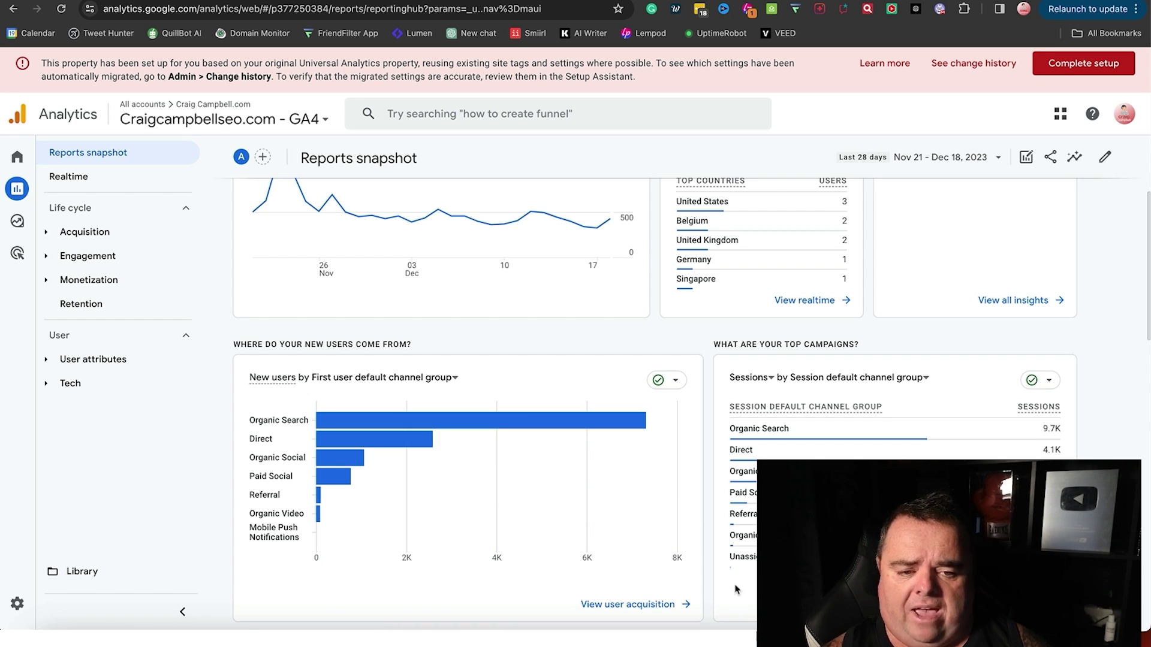
pyautogui.scroll(-5, 735, 590)
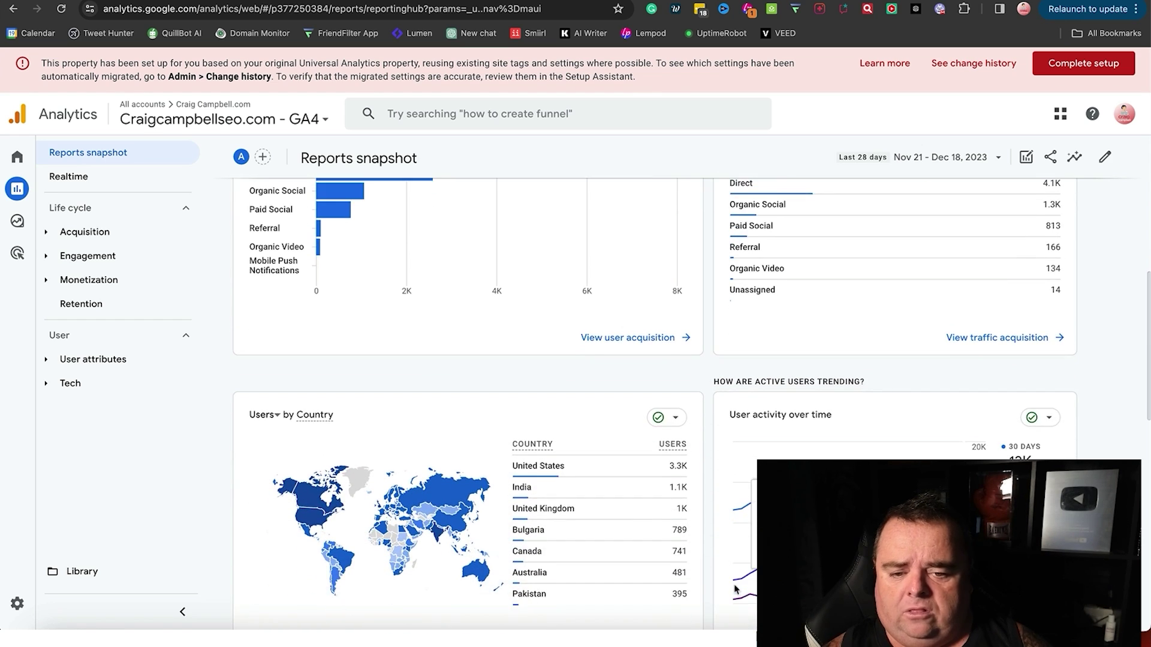
pyautogui.scroll(-4, 726, 579)
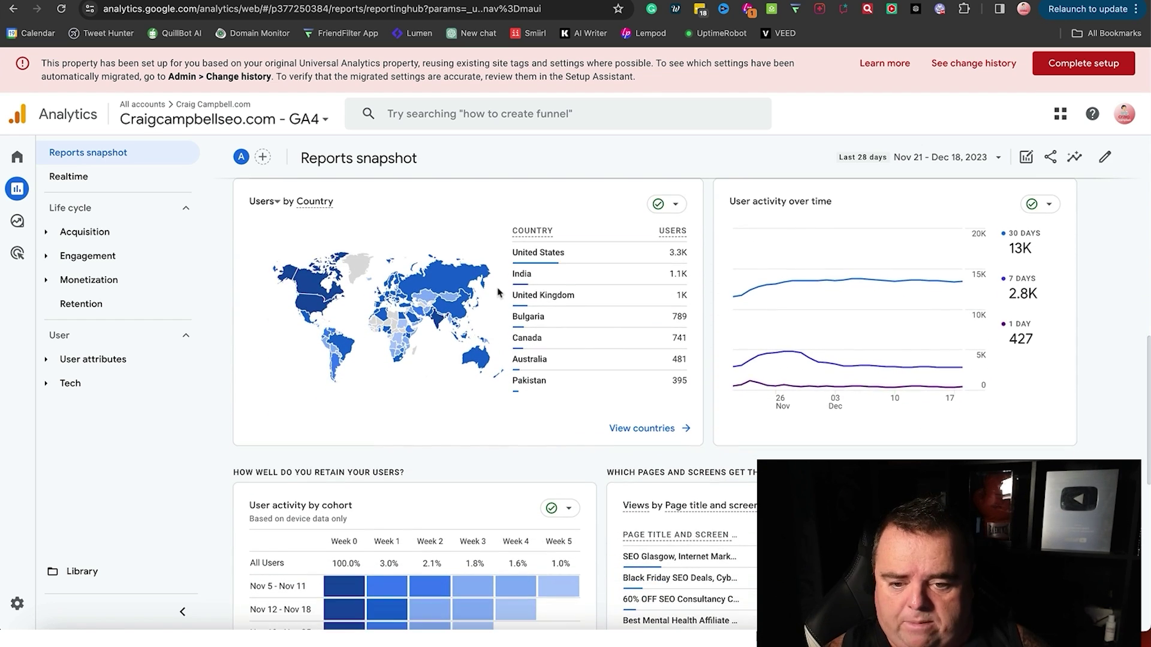
pyautogui.scroll(-4, 498, 293)
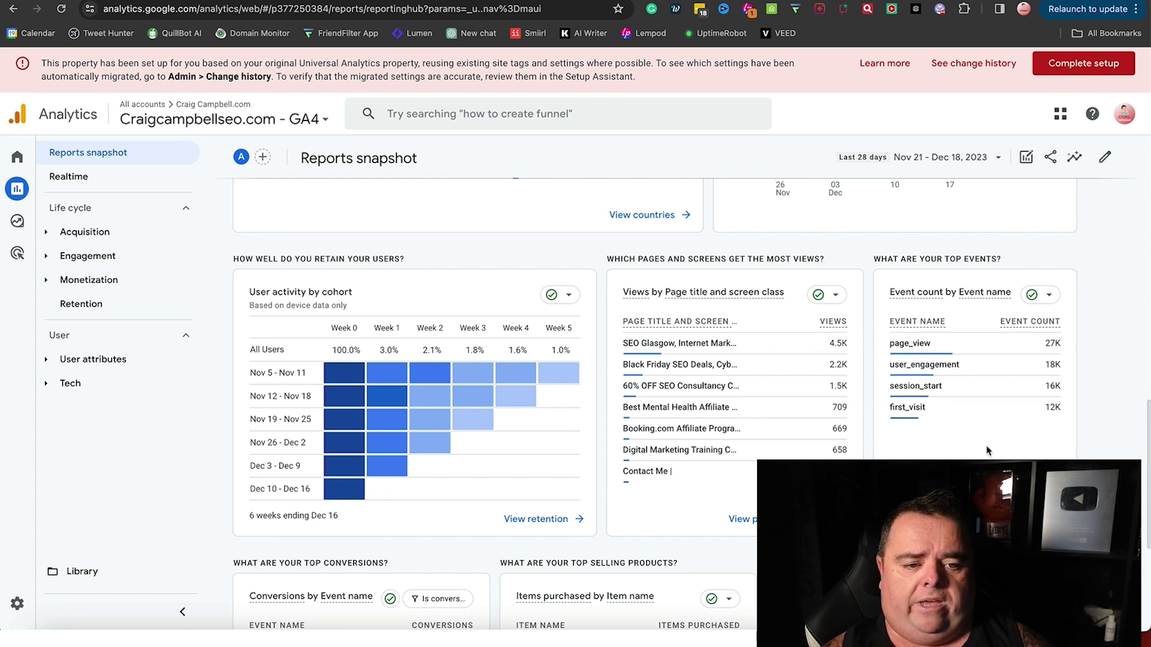
pyautogui.scroll(-1, 988, 451)
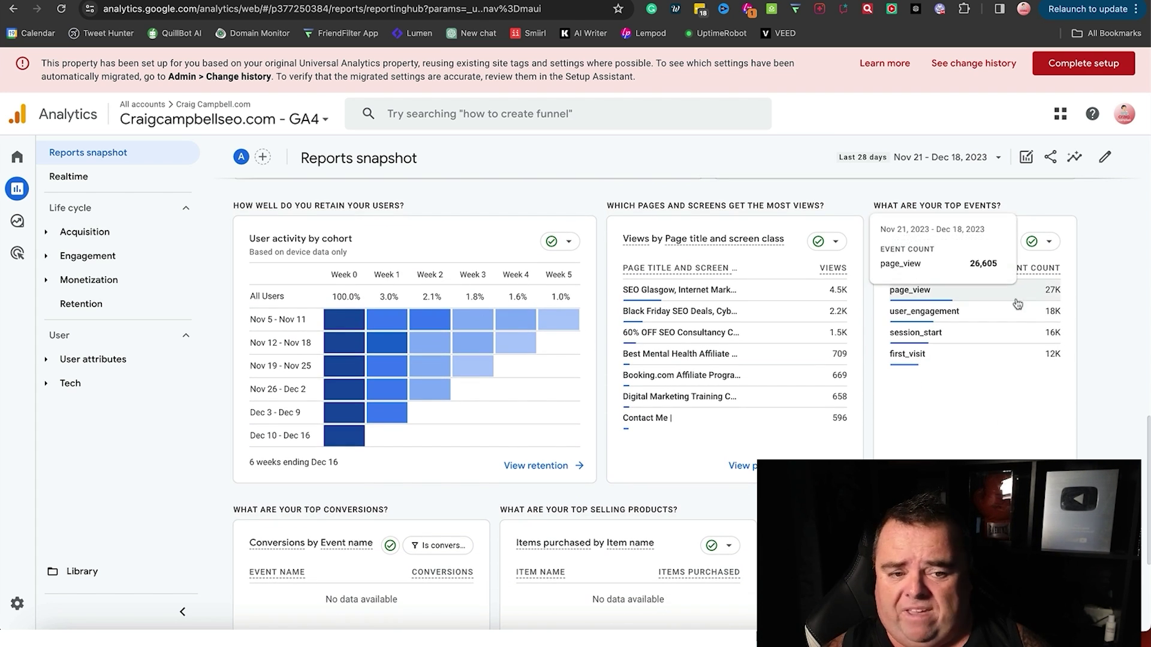
pyautogui.scroll(-4, 1012, 348)
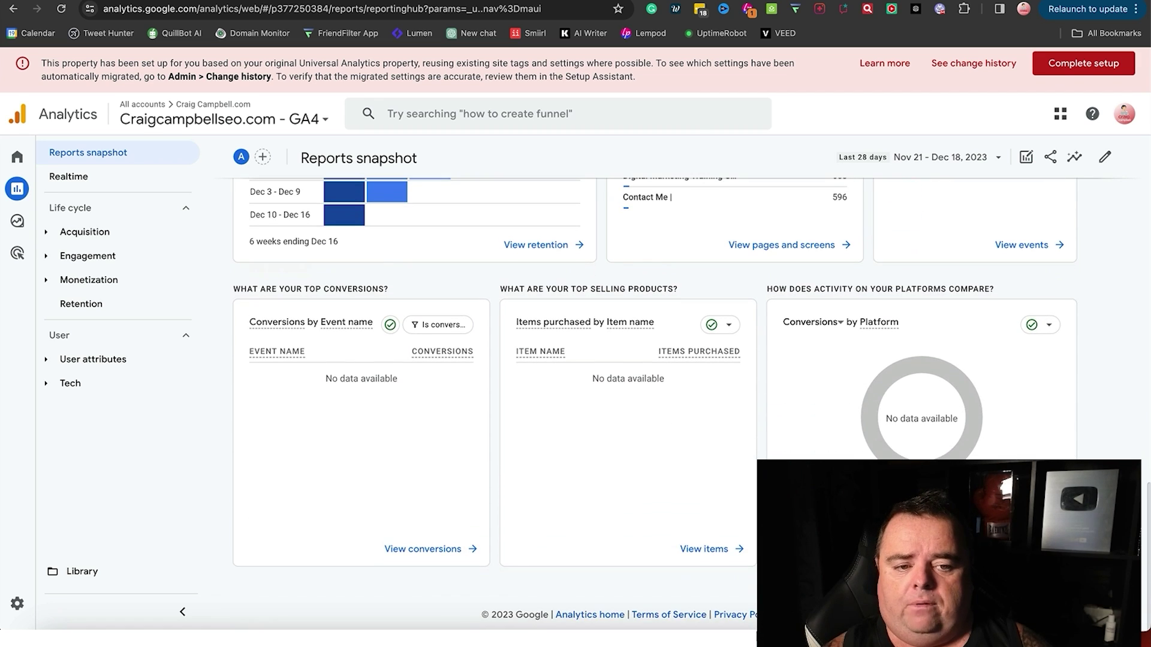
pyautogui.scroll(8, 656, 322)
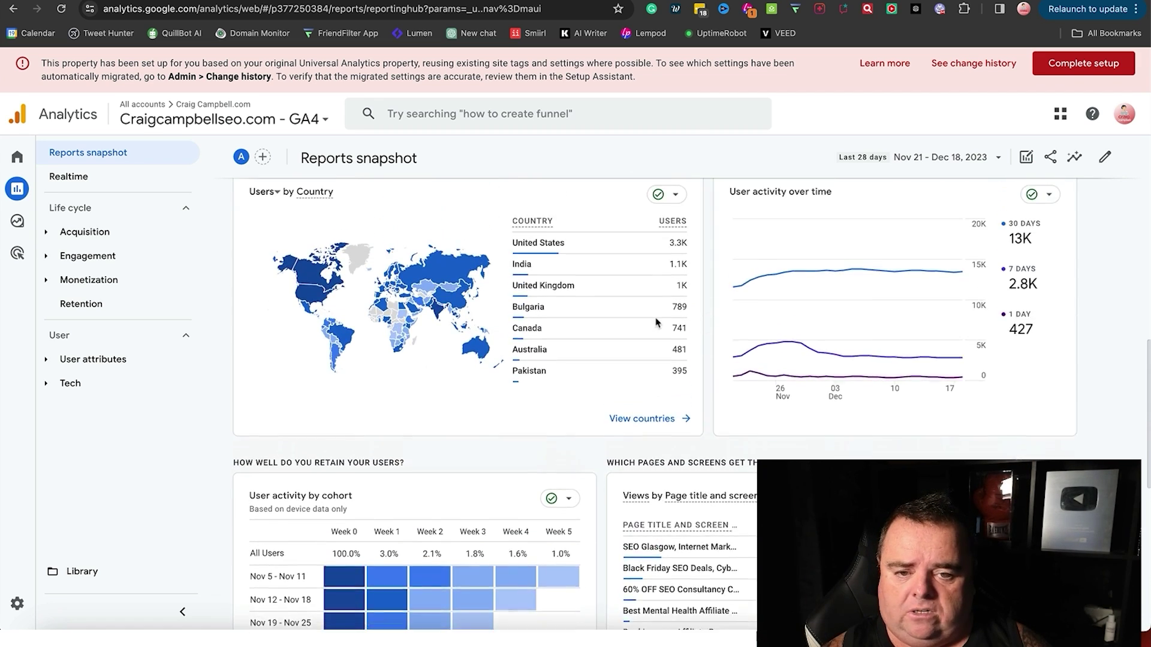
pyautogui.scroll(3, 656, 322)
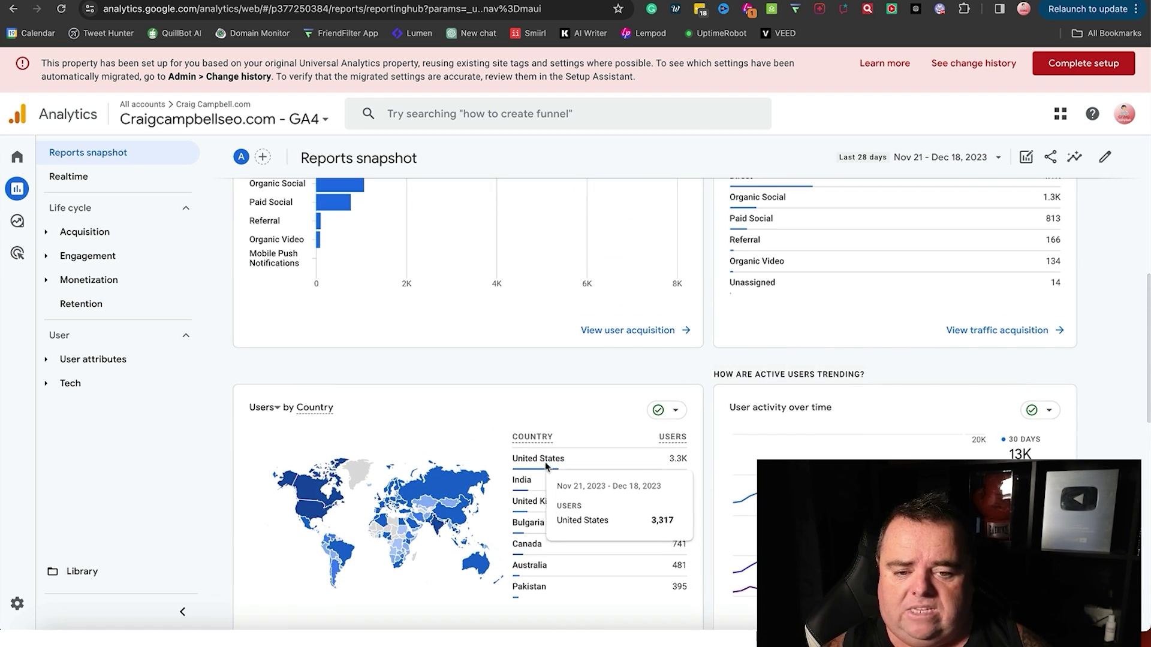
pyautogui.scroll(5, 545, 462)
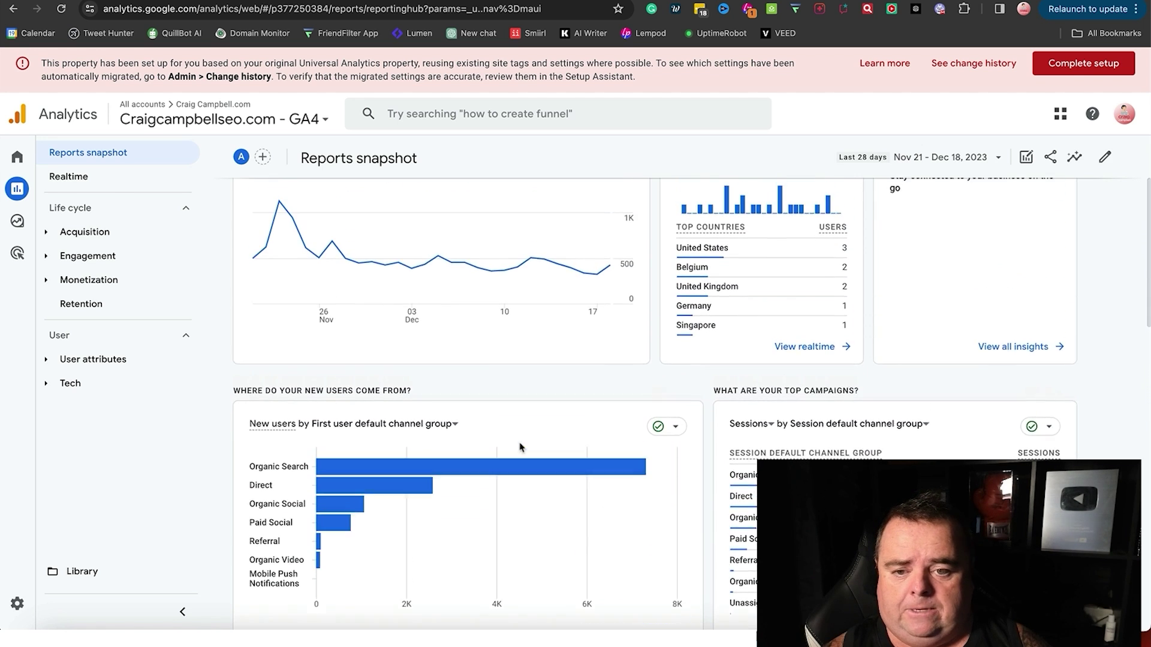
pyautogui.scroll(2, 520, 447)
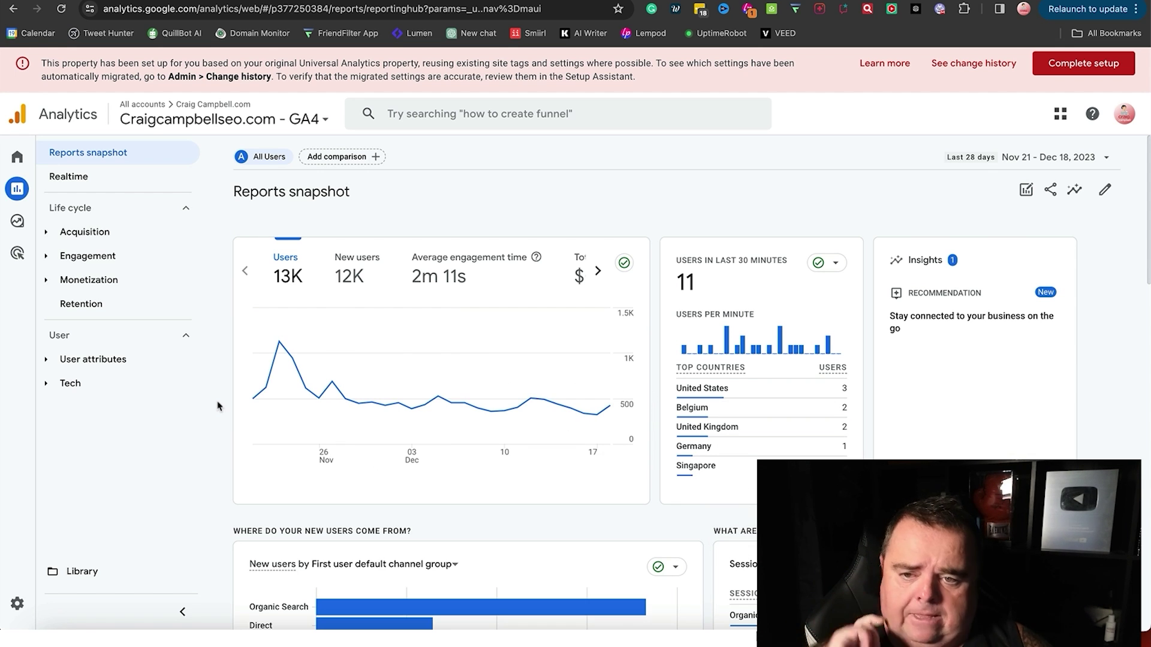
# Expand Acquisition, view its Overview, then open User acquisition and scroll through the channel table
pyautogui.click(93, 237)
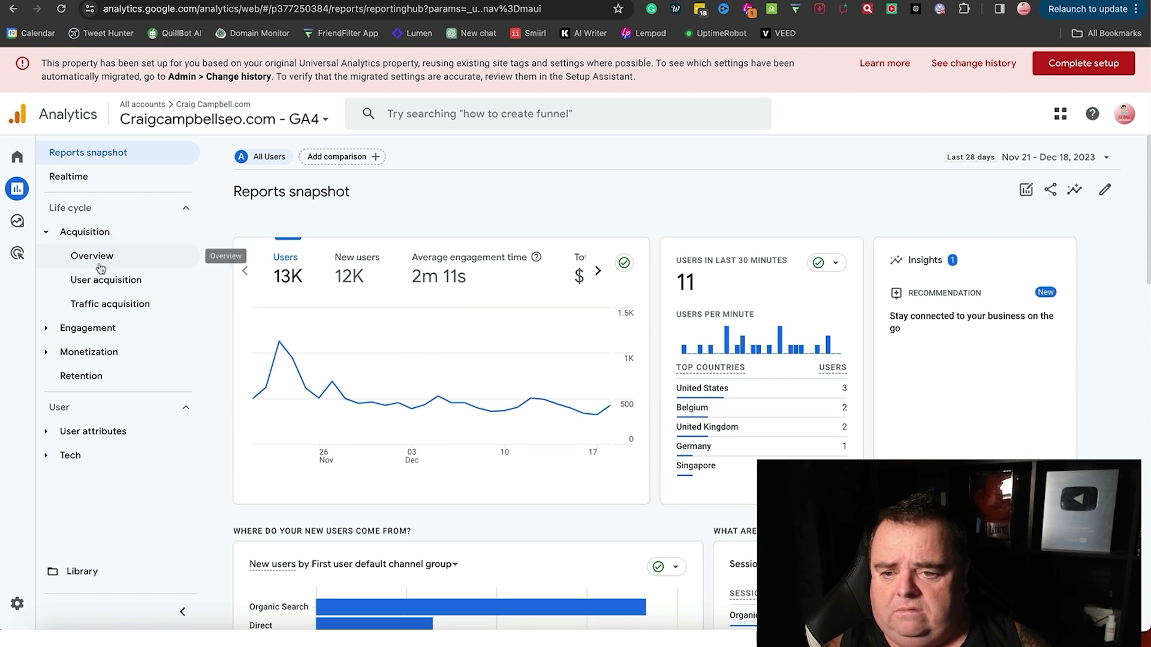
pyautogui.click(103, 262)
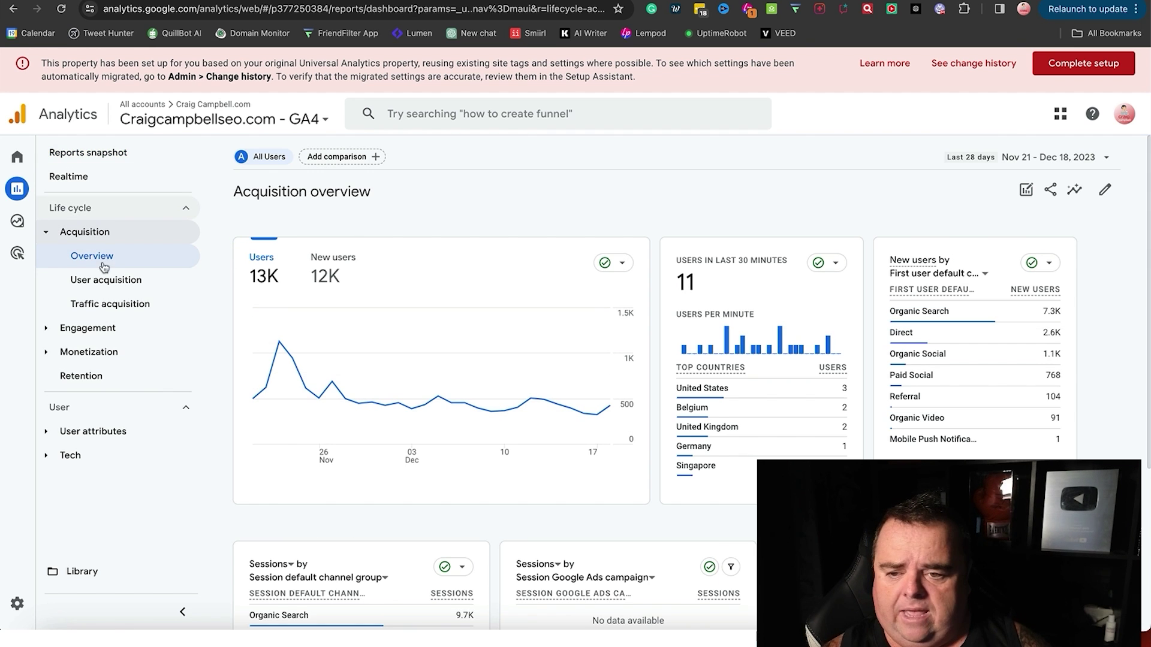
pyautogui.click(105, 279)
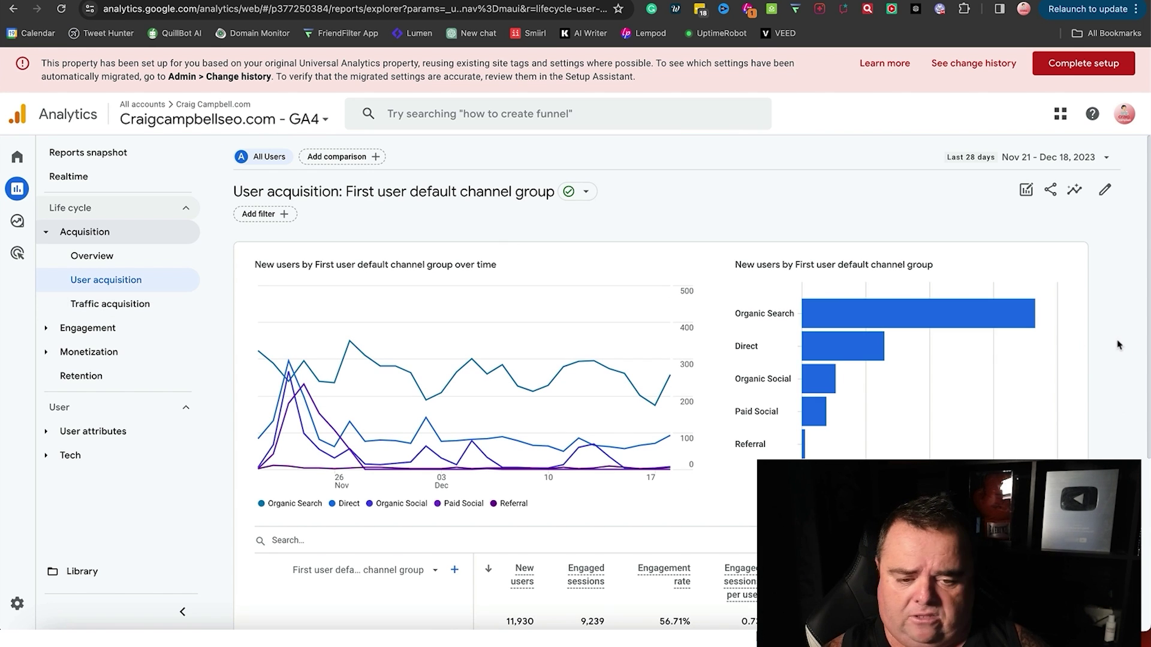
pyautogui.scroll(-1, 1119, 345)
pyautogui.scroll(-5, 1119, 345)
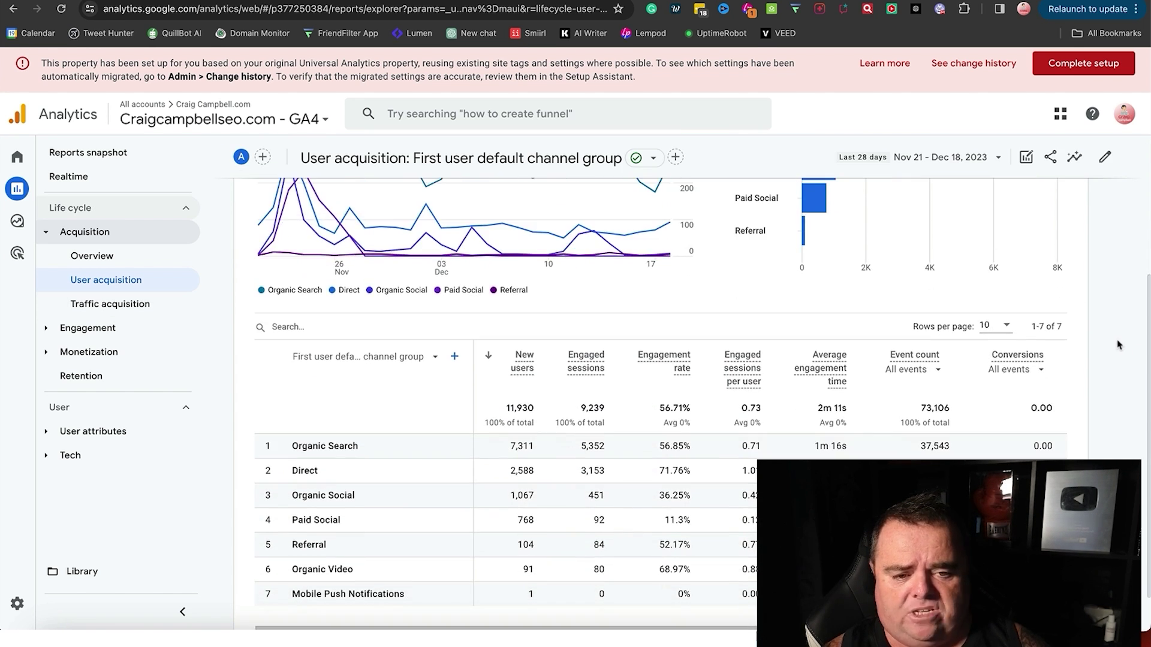
pyautogui.scroll(1, 1119, 345)
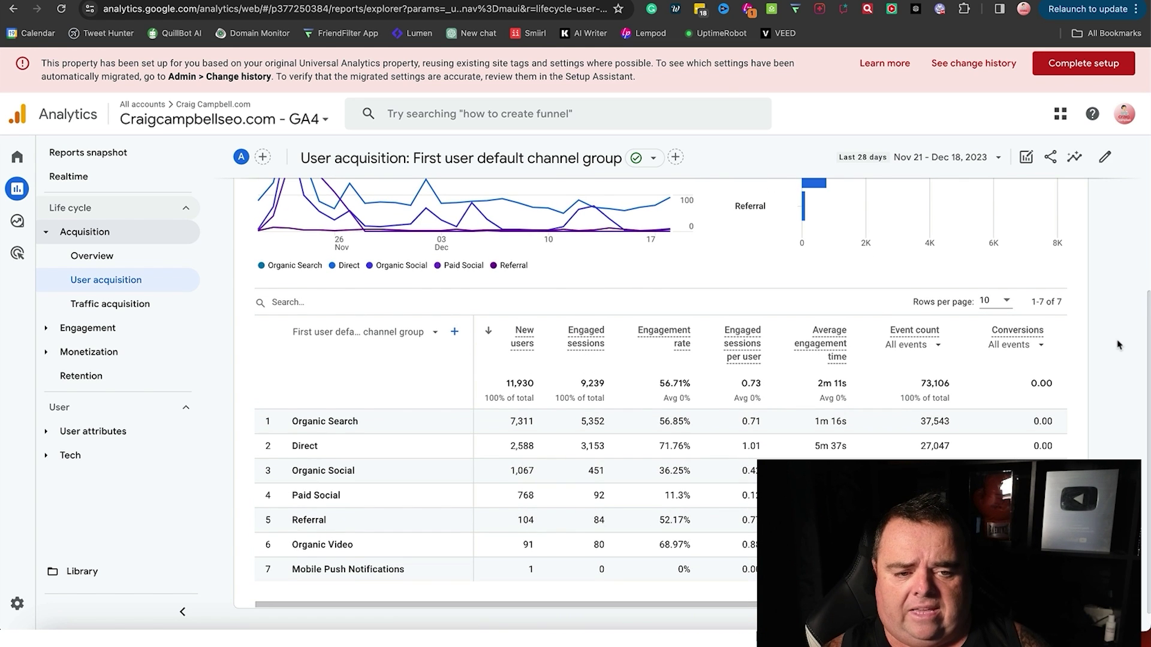
pyautogui.scroll(-1, 1062, 377)
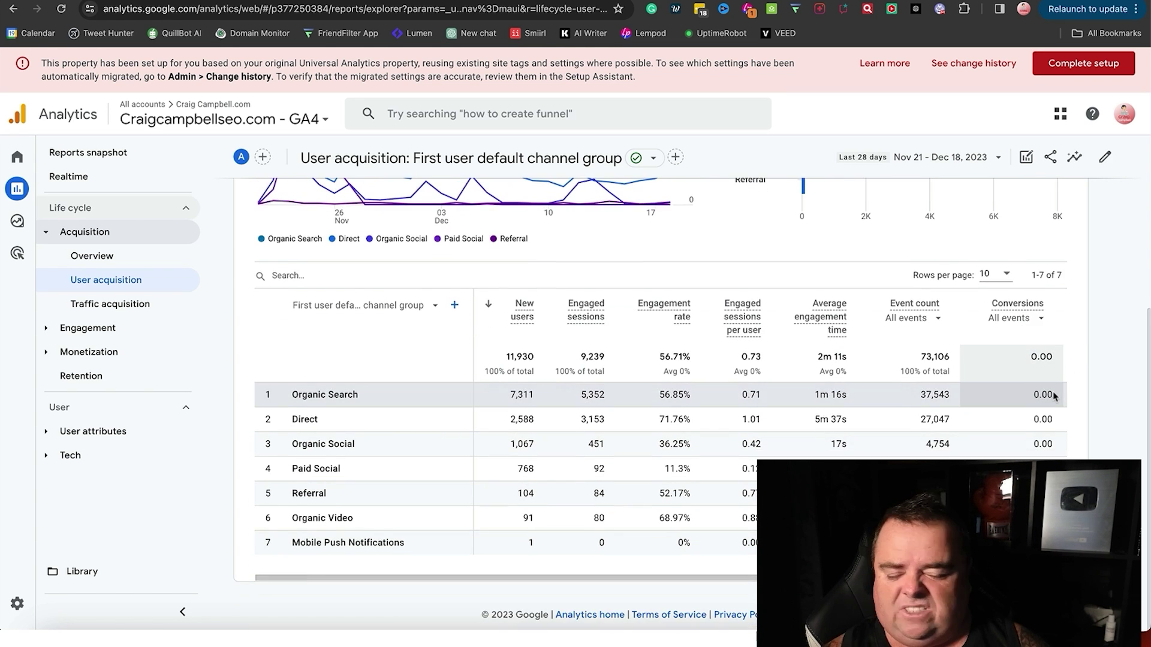
pyautogui.scroll(1, 1055, 393)
pyautogui.scroll(5, 1053, 396)
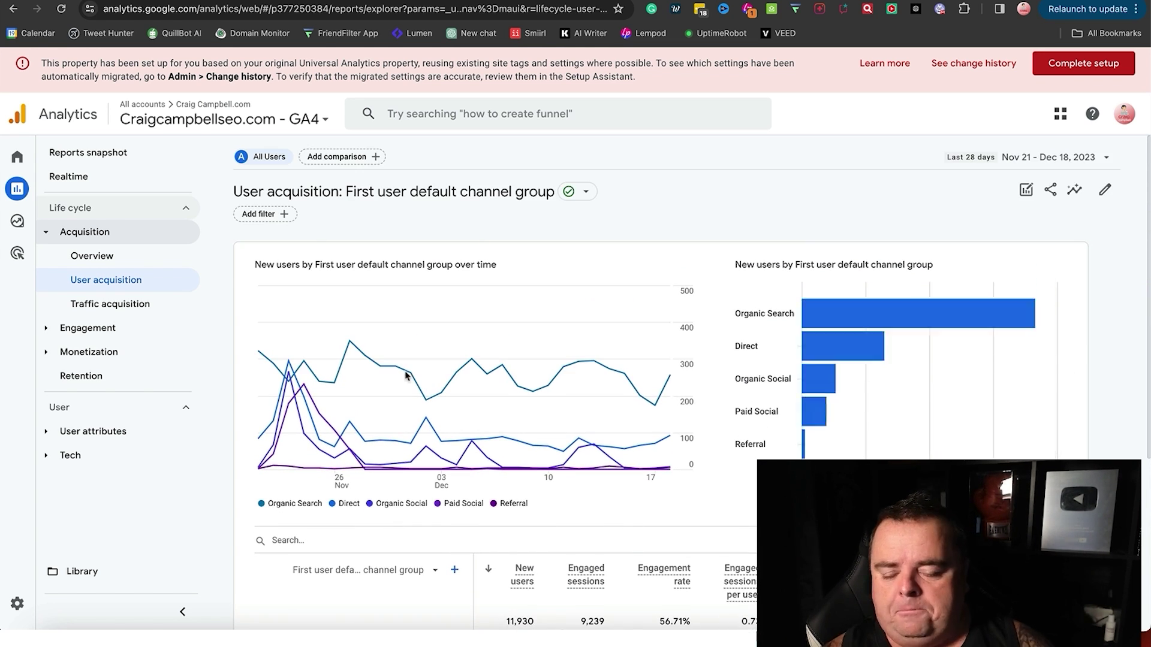
pyautogui.moveTo(5, 355)
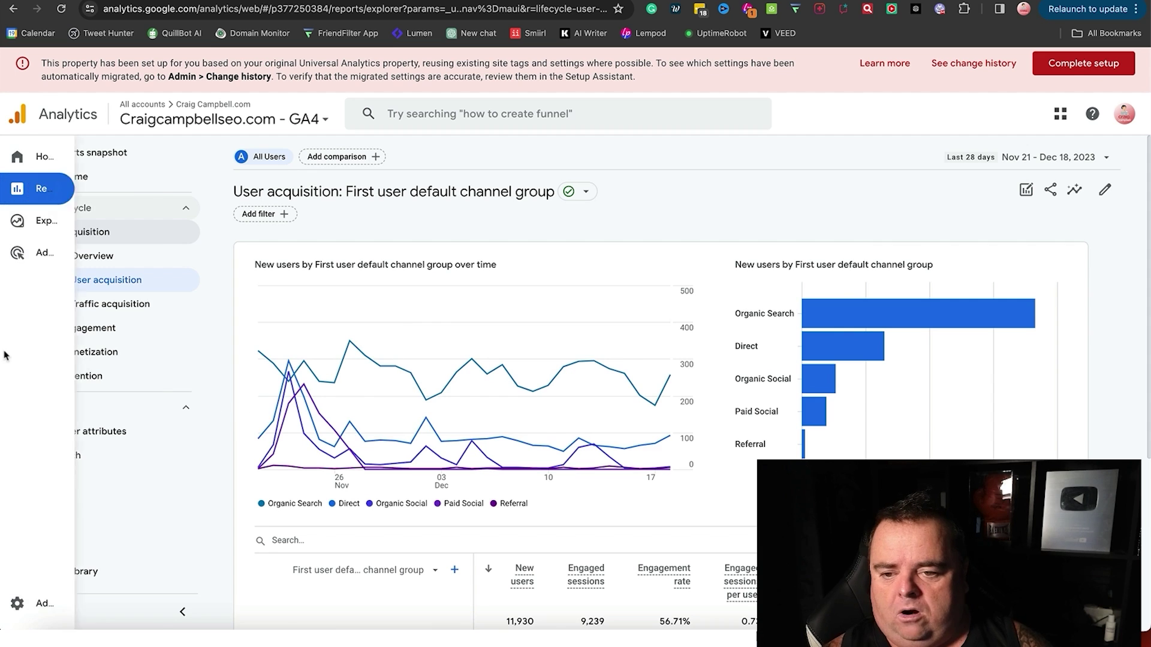
# Open the Engagement and Monetization report groups in the sidebar and scroll through their report lists
pyautogui.click(173, 329)
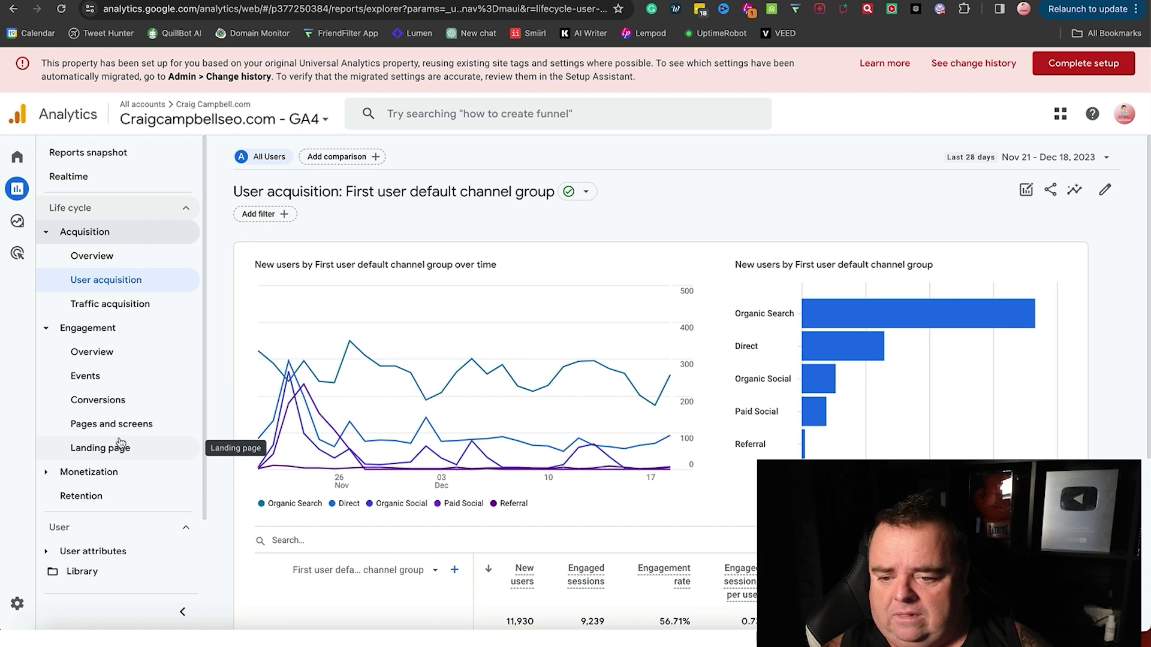
pyautogui.click(113, 478)
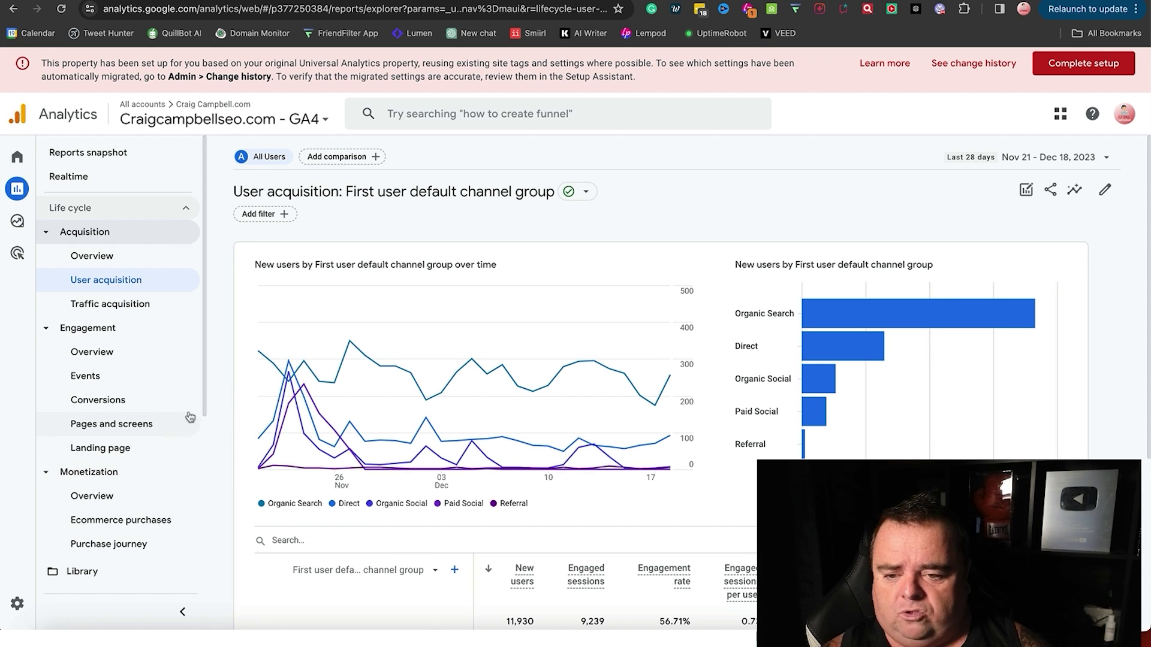
pyautogui.moveTo(201, 388); pyautogui.dragTo(210, 446)
pyautogui.click(209, 448)
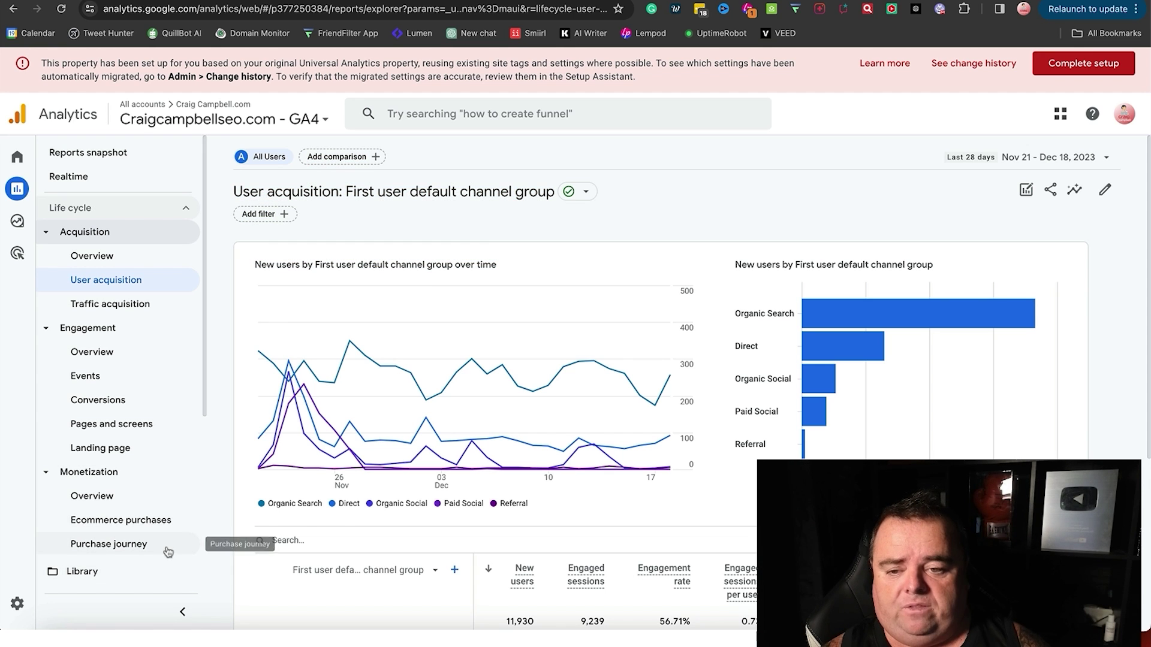
pyautogui.scroll(-3, 185, 496)
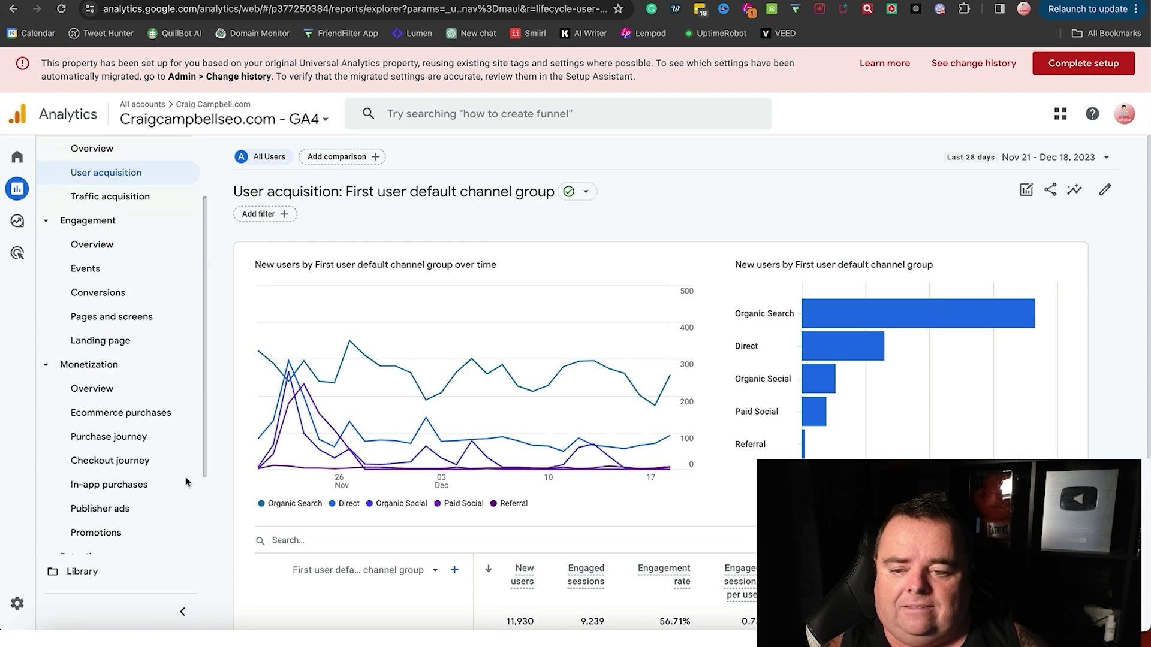
pyautogui.scroll(-1, 184, 496)
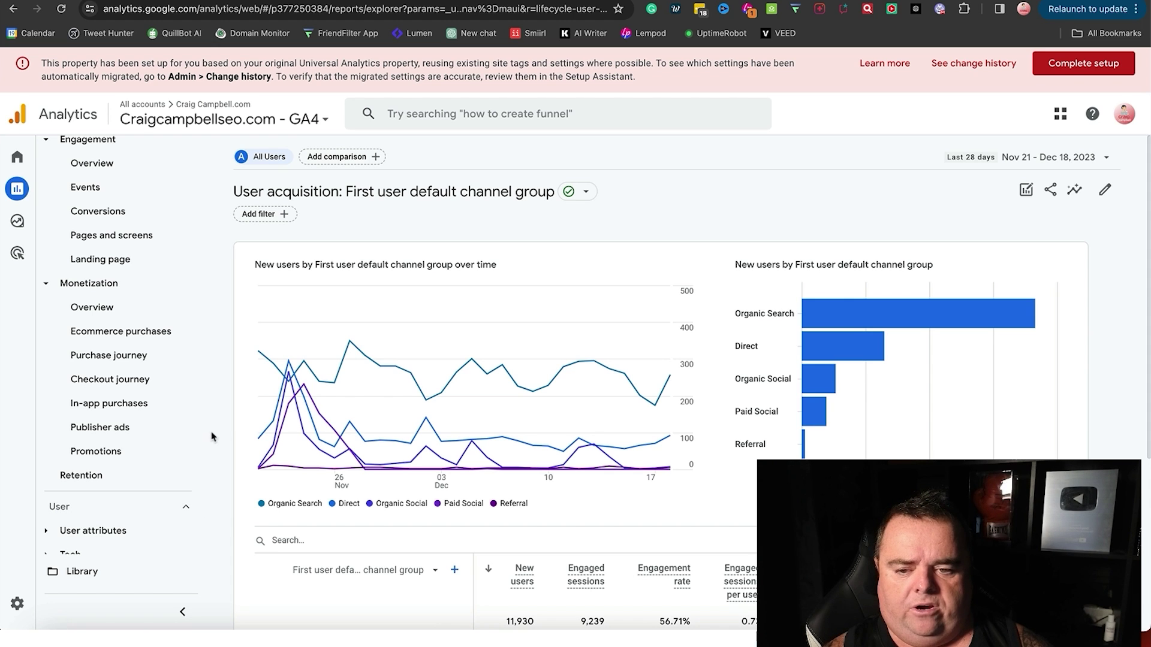
pyautogui.scroll(-1, 205, 430)
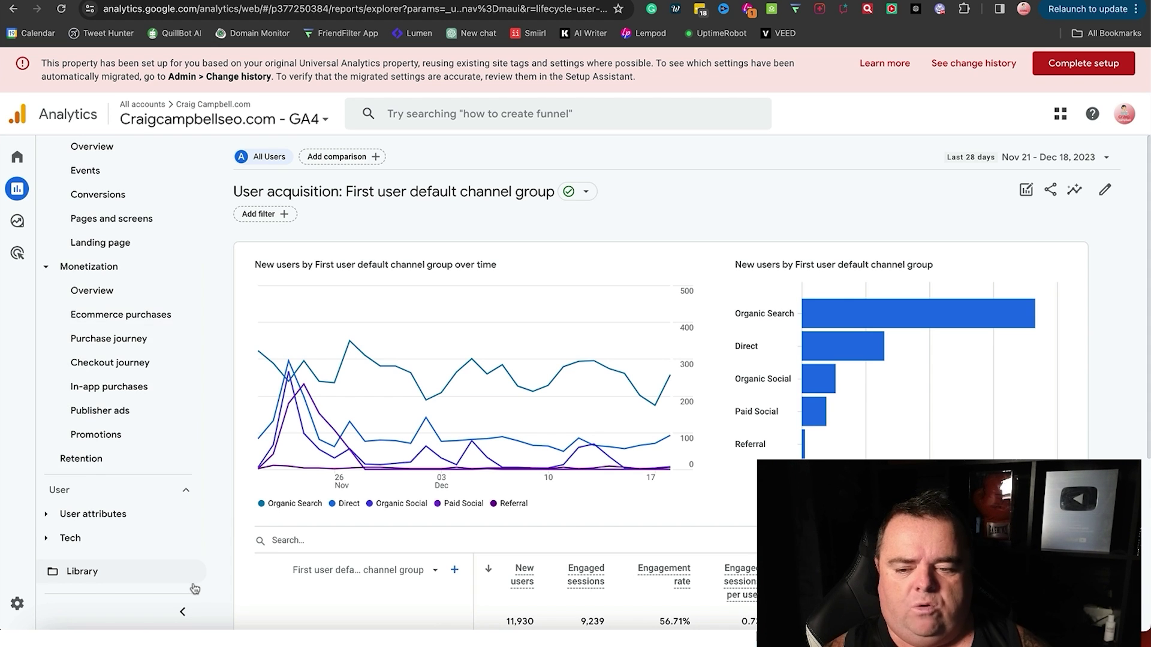